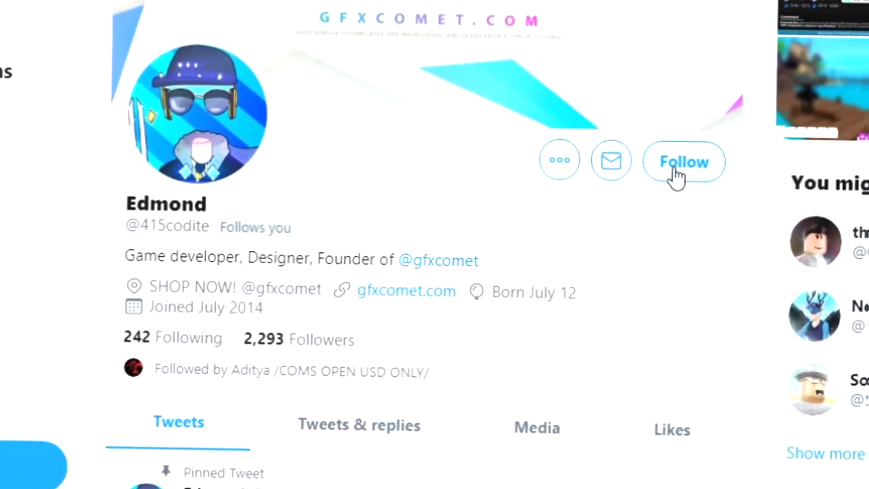
Follow GFX COMET and the design-shop account on Twitter, turning on bell notifications for each
click(674, 174)
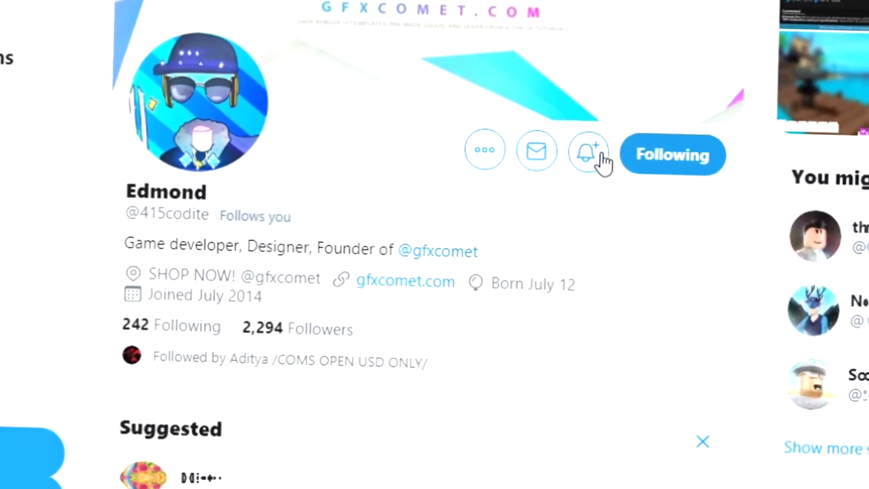
click(597, 153)
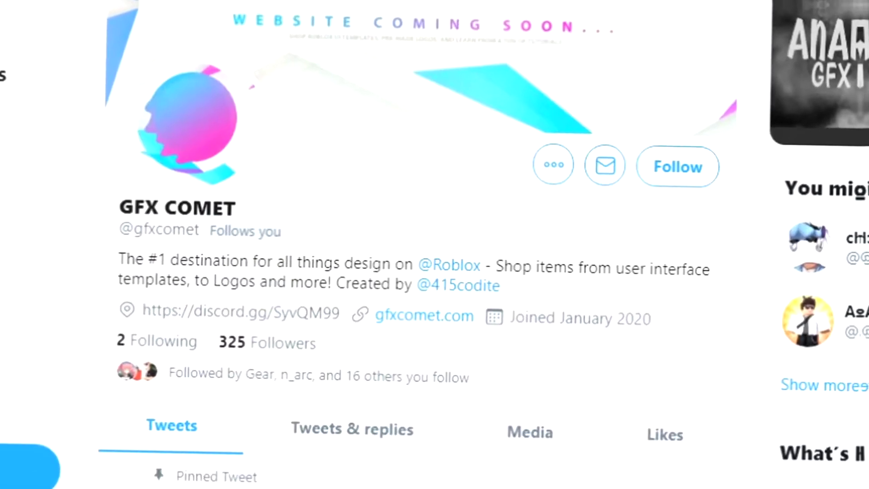
click(687, 179)
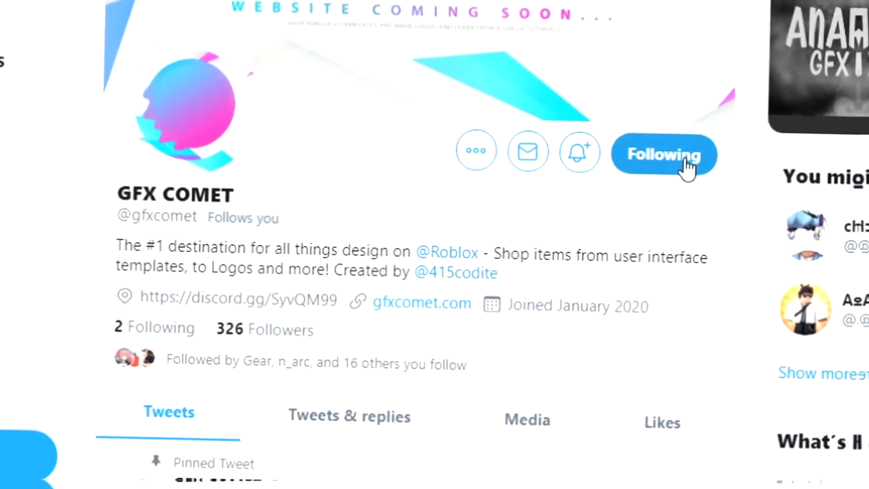
click(580, 158)
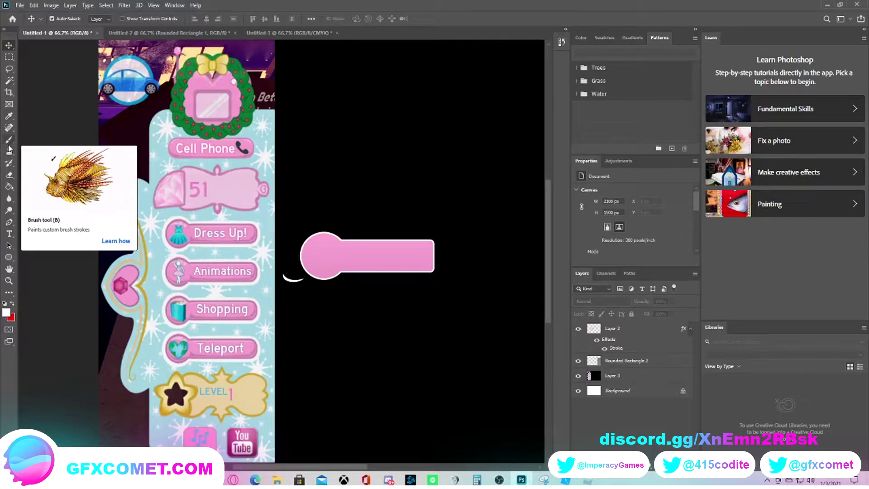
Select the Brush tool and pan the canvas across to the pink bar button
click(9, 146)
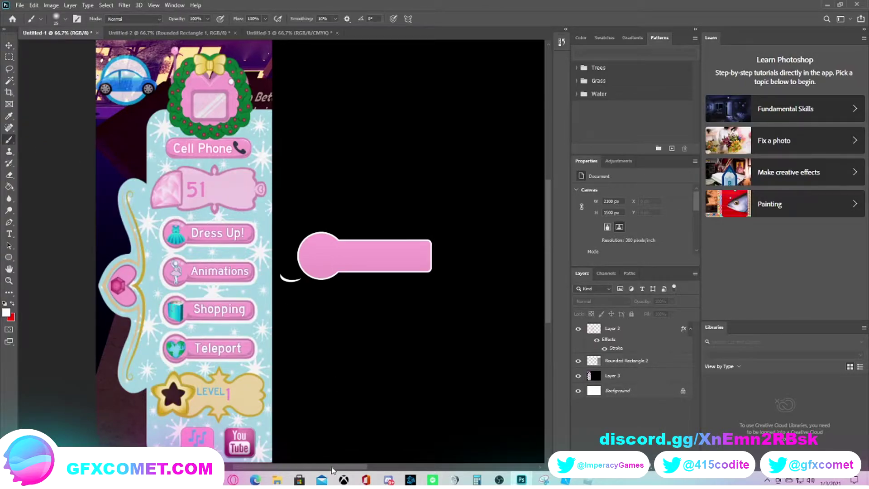
mouse_move(332, 471)
mouse_down()
mouse_move(415, 465)
mouse_move(337, 466)
mouse_up()
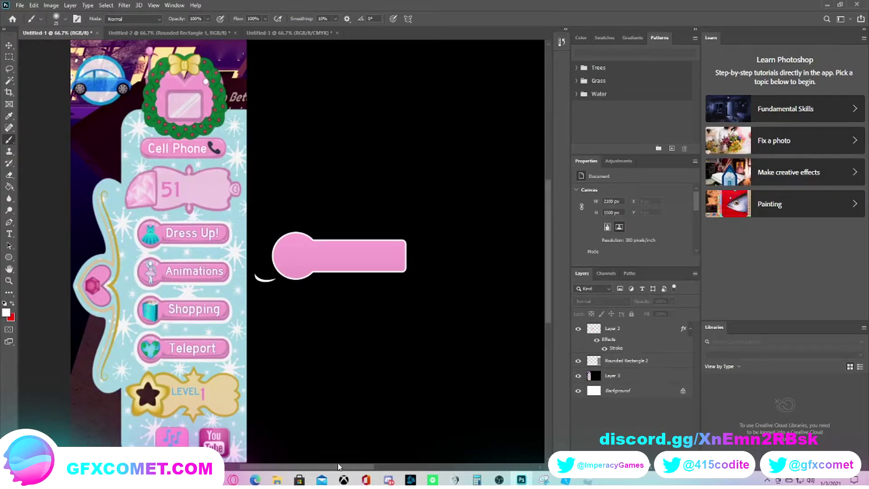
drag(338, 466, 343, 467)
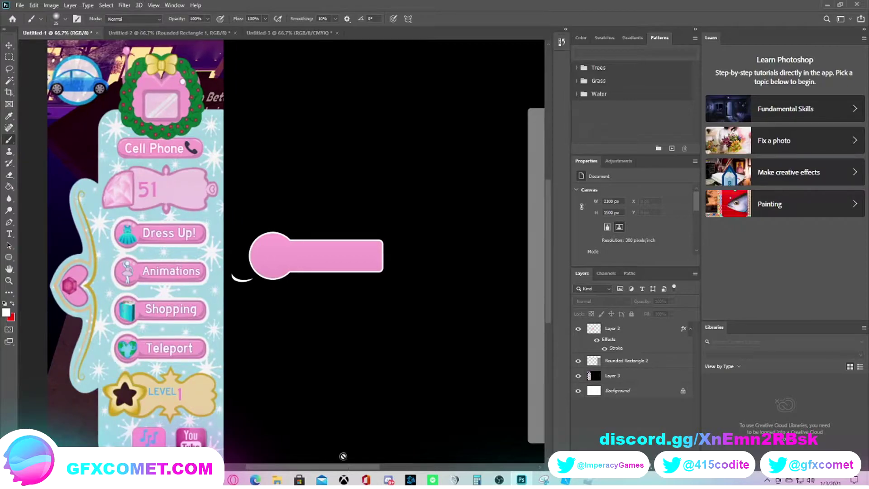
click(8, 257)
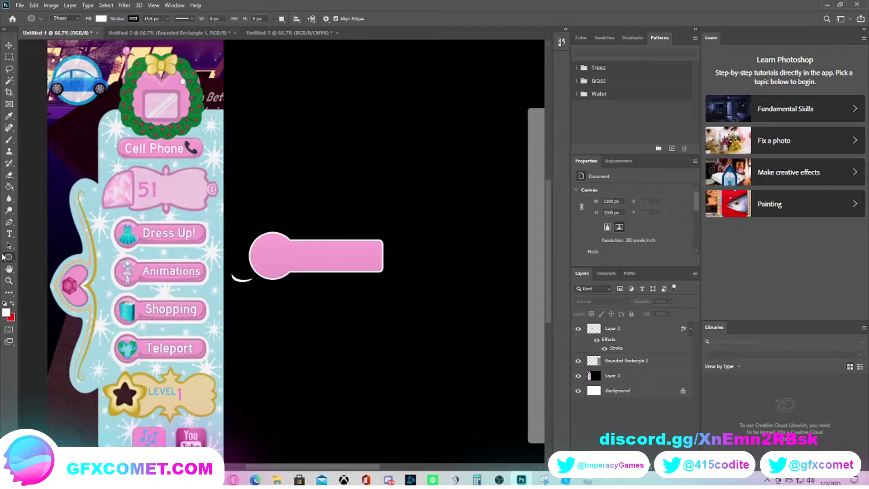
Set up the Rounded Rectangle tool with 45 px radius and no stroke, discarding trial shapes
right_click(8, 257)
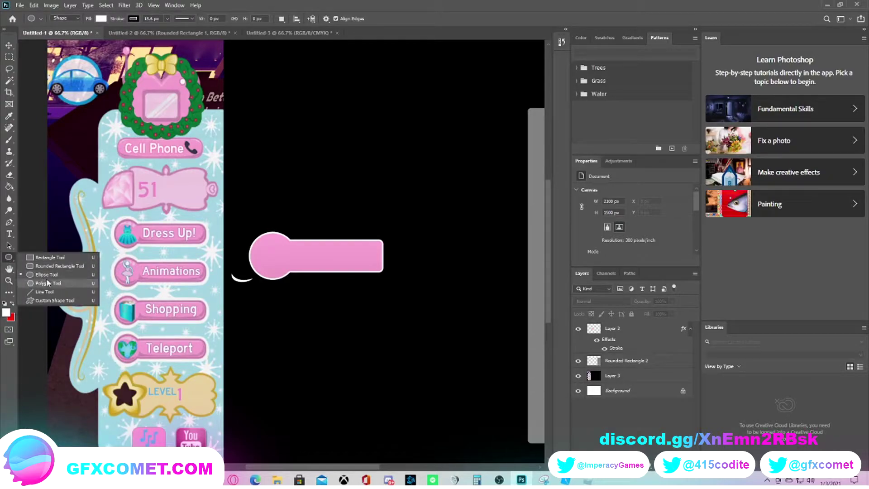
click(55, 266)
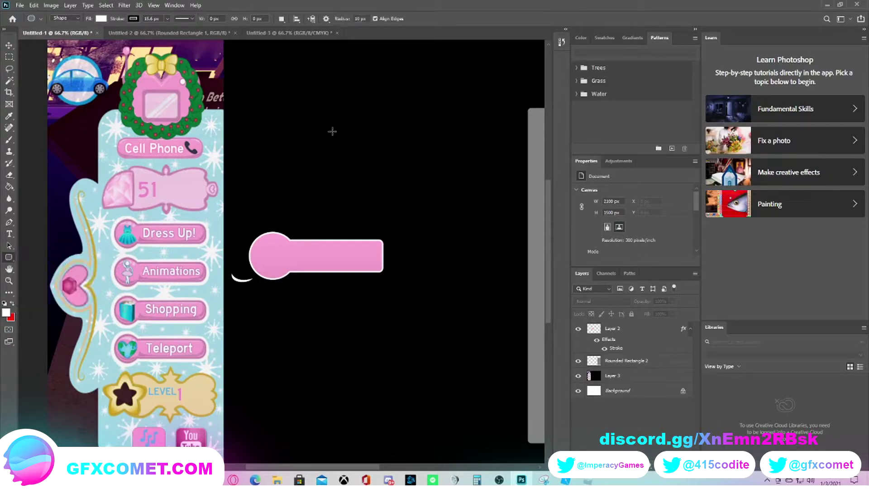
drag(263, 131, 382, 159)
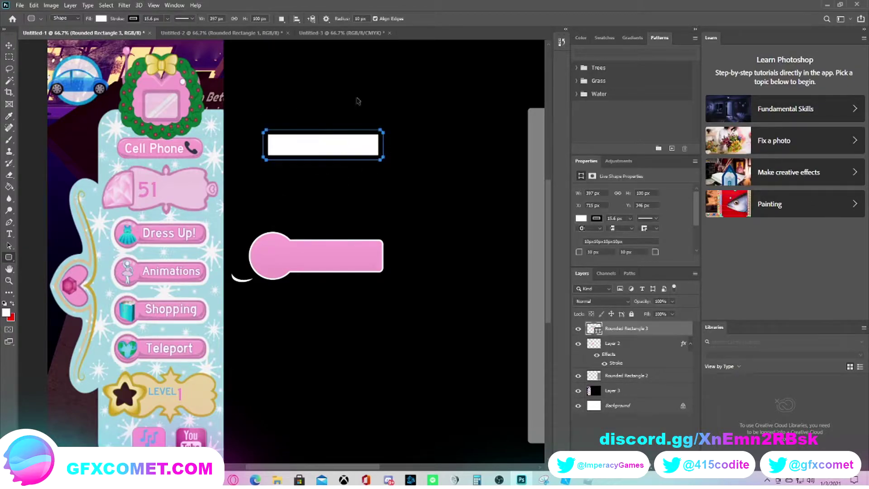
key(ctrl+z)
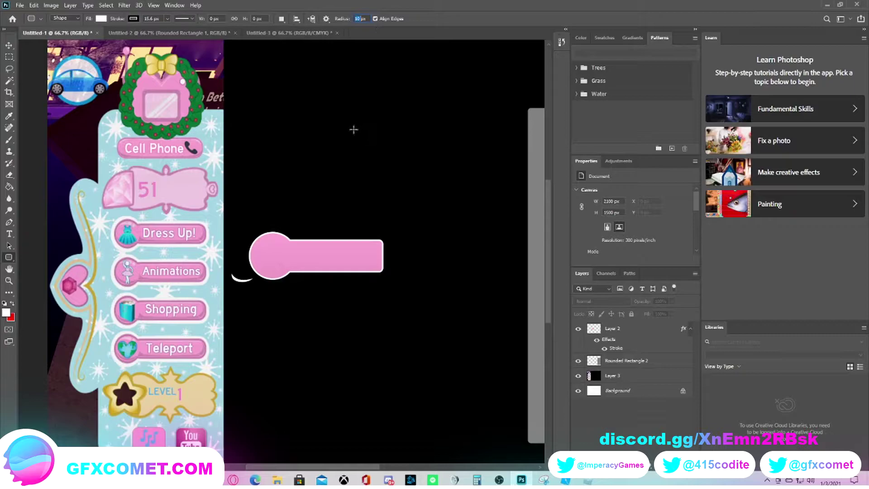
drag(280, 157, 371, 176)
key(ctrl+z)
click(101, 18)
click(77, 37)
Draw a white 398 × 126 px rounded rectangle and move it below the pink bar
mouse_move(265, 120)
mouse_down()
mouse_move(407, 175)
mouse_move(414, 159)
mouse_up()
key(ctrl+z)
drag(259, 138, 381, 177)
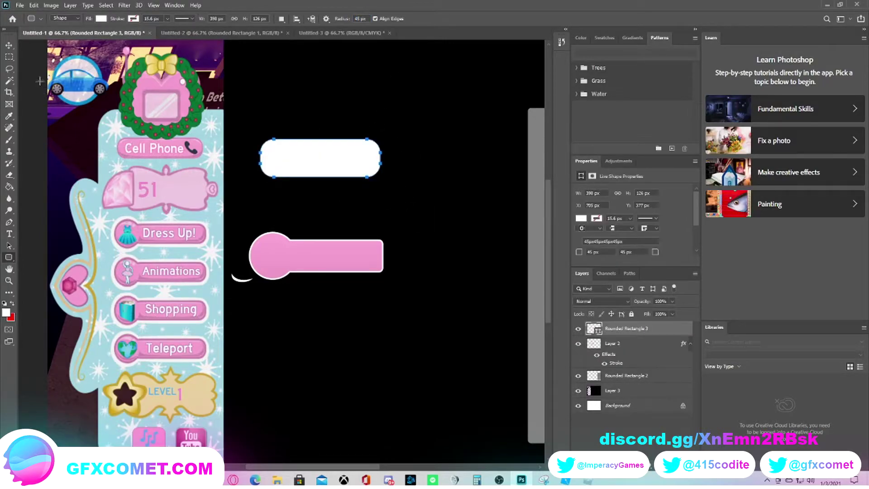
click(9, 47)
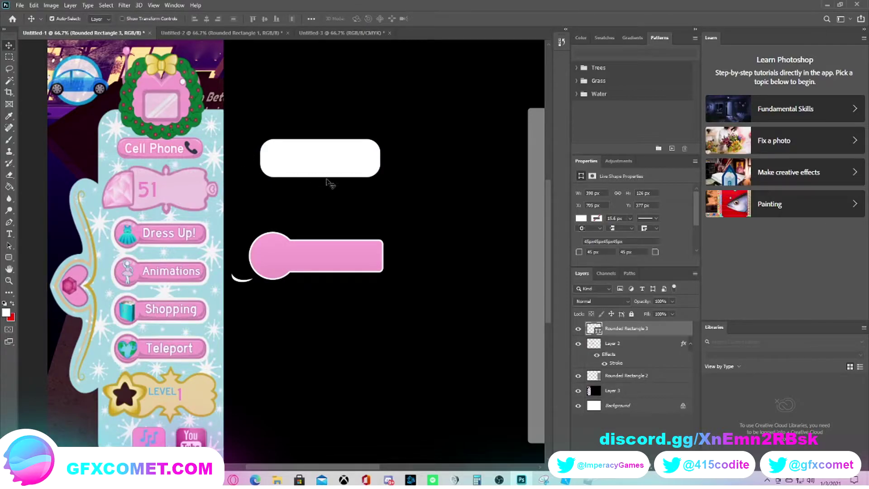
drag(330, 174, 328, 334)
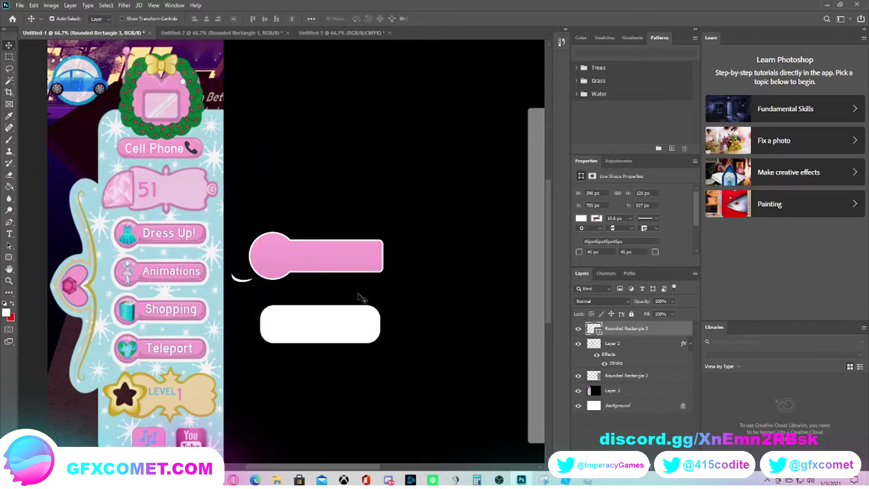
Select the grey Rounded Rectangle 2 shape on the canvas and delete its layer
scroll(295, 388, down, 1)
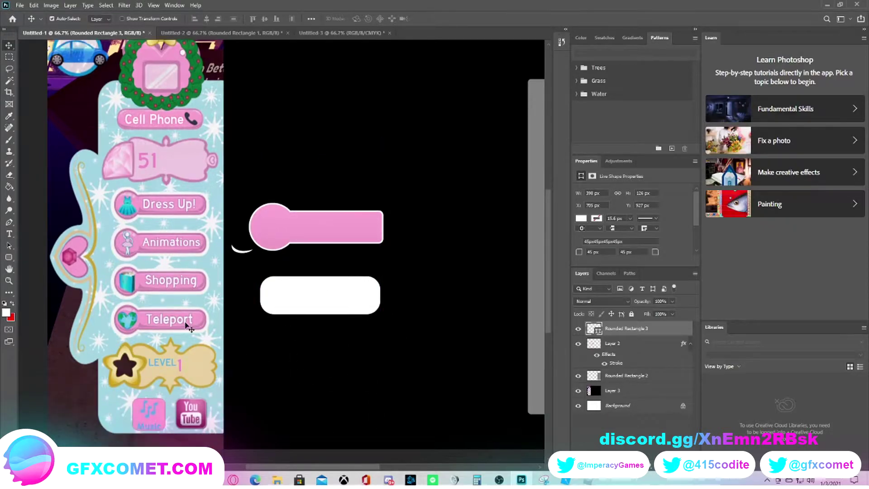
key(ctrl+plus)
key(ctrl+plus)
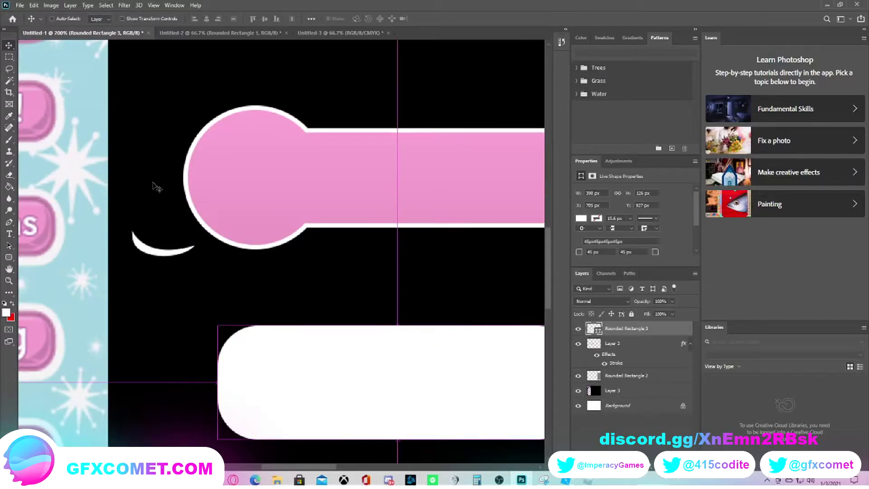
key(ctrl+minus)
key(ctrl+minus)
key(ctrl+minus)
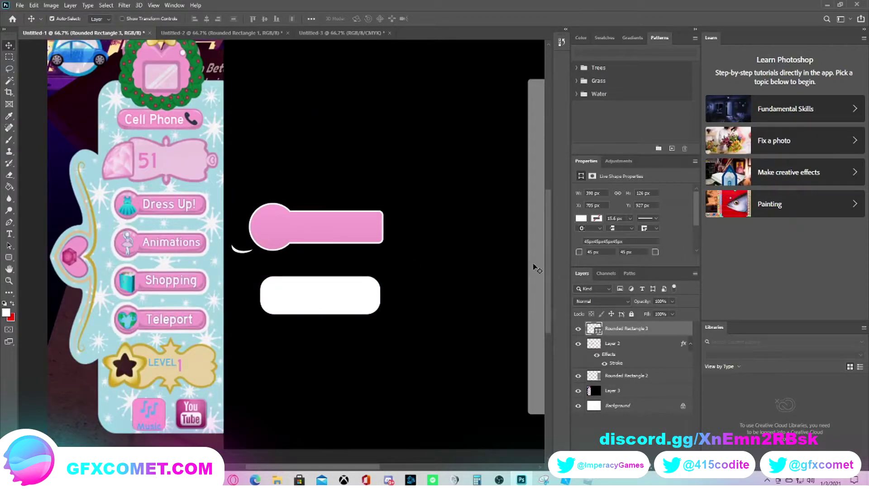
ctrl+click(534, 262)
key(Delete)
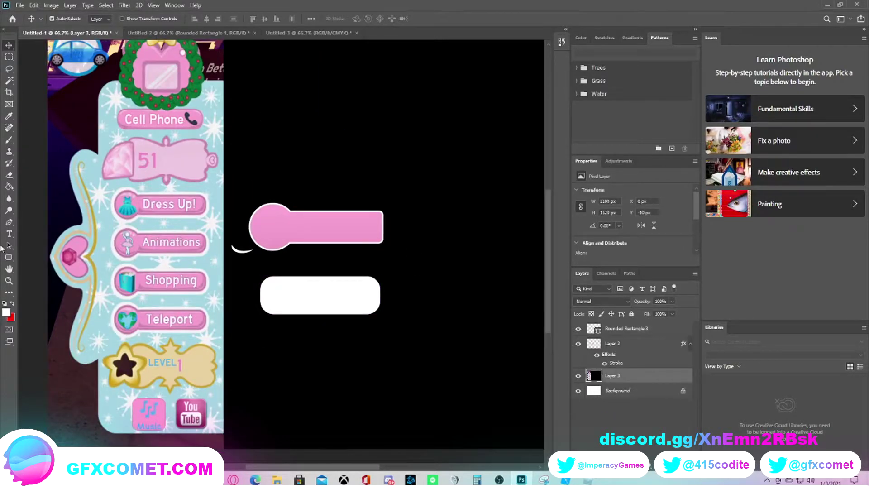
Draw a white circle, scale it with Ctrl+T, and overlap the rectangle's left end
click(9, 257)
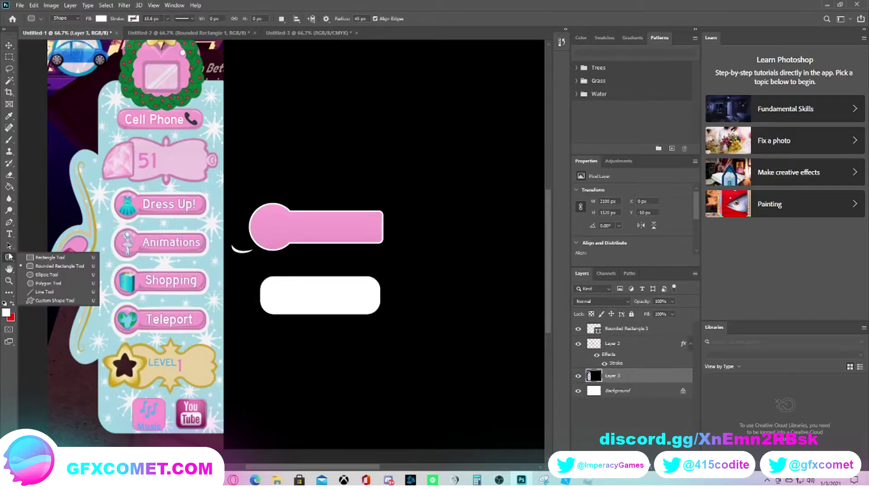
click(47, 273)
drag(249, 261, 360, 313)
key(v)
click(303, 314)
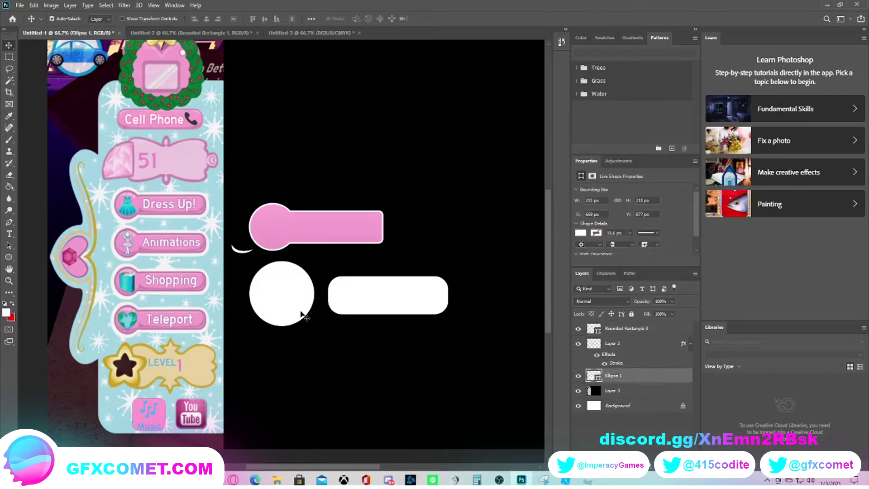
key(ctrl+t)
mouse_move(249, 261)
mouse_down()
mouse_move(258, 268)
mouse_move(250, 262)
mouse_up()
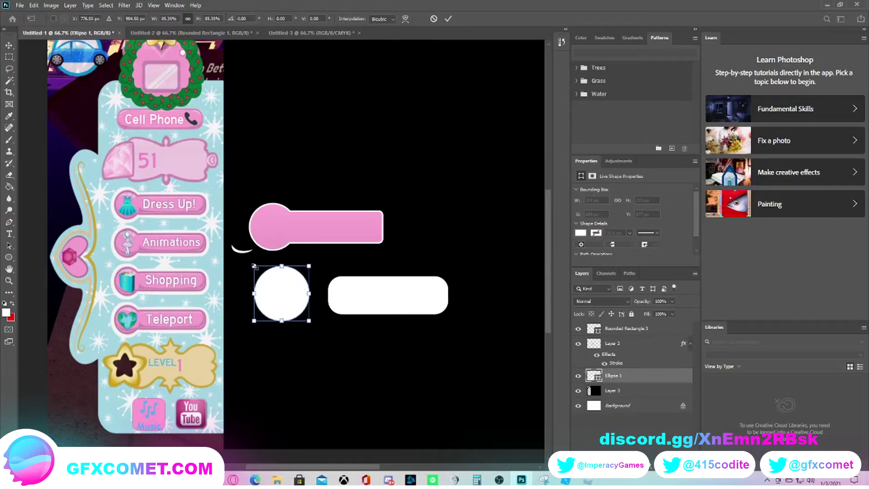
drag(284, 304, 326, 306)
click(9, 45)
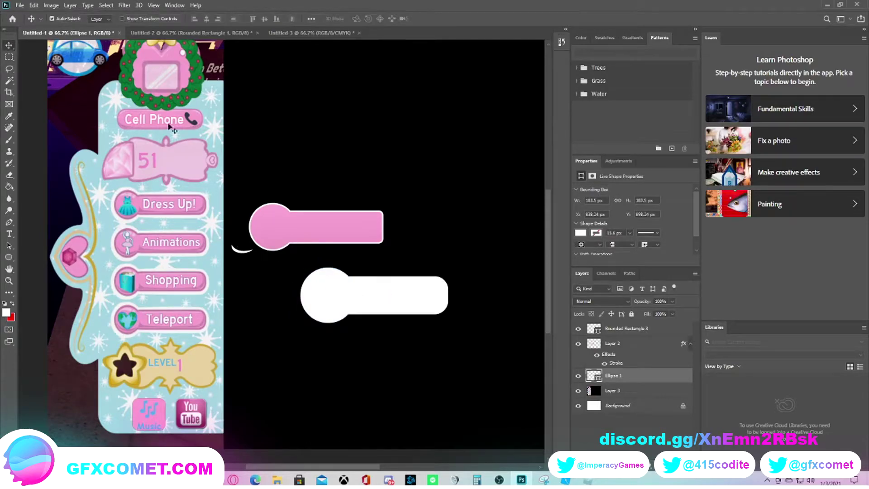
Try merging Layer 2 with the circle layer, then undo the merges
right_click(637, 348)
click(664, 354)
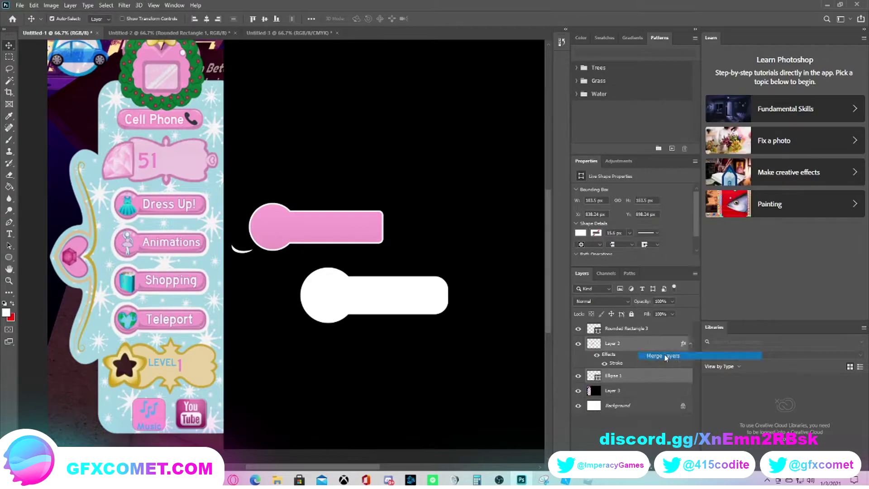
click(578, 343)
click(578, 343)
key(ctrl+comma)
key(ctrl+comma)
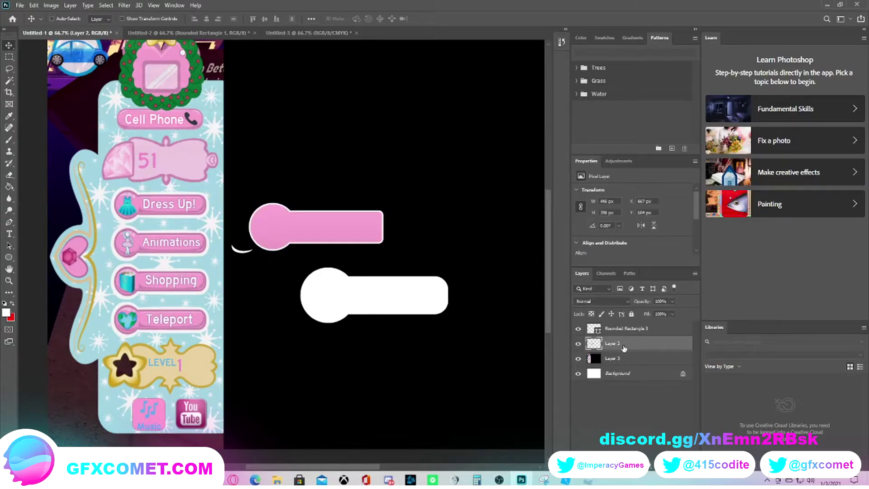
key(ctrl+z)
right_click(622, 345)
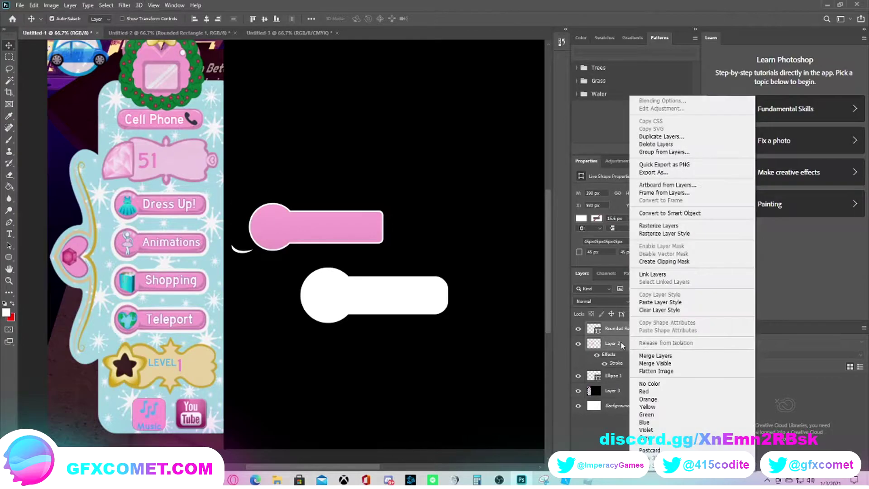
click(655, 355)
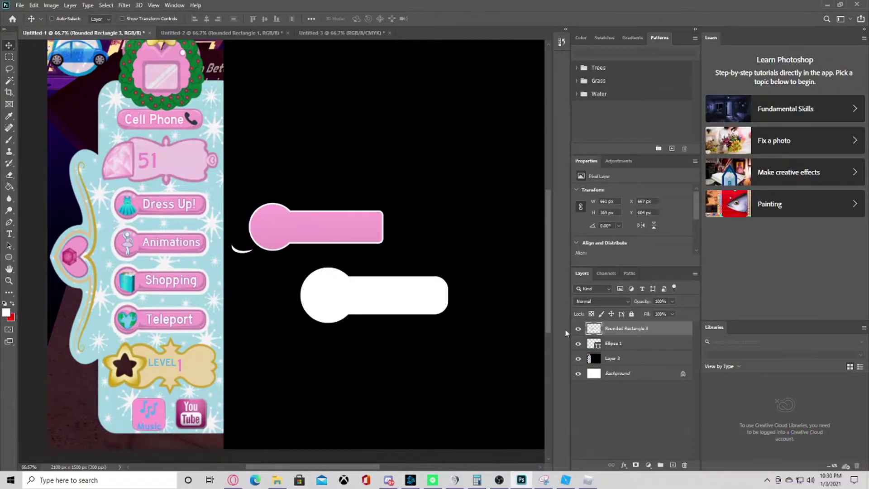
key(ctrl+z)
Merge the white rectangle with the circle and move it, then revert that attempt
ctrl+click(630, 345)
right_click(629, 346)
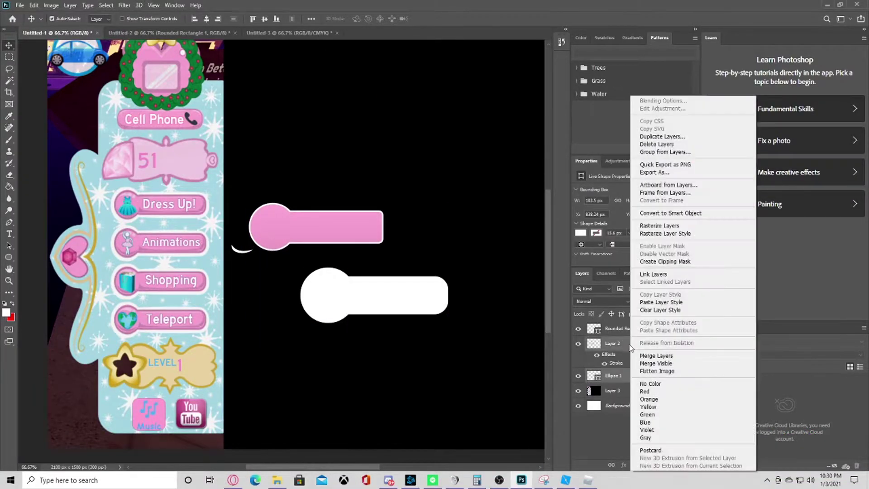
click(613, 323)
click(614, 329)
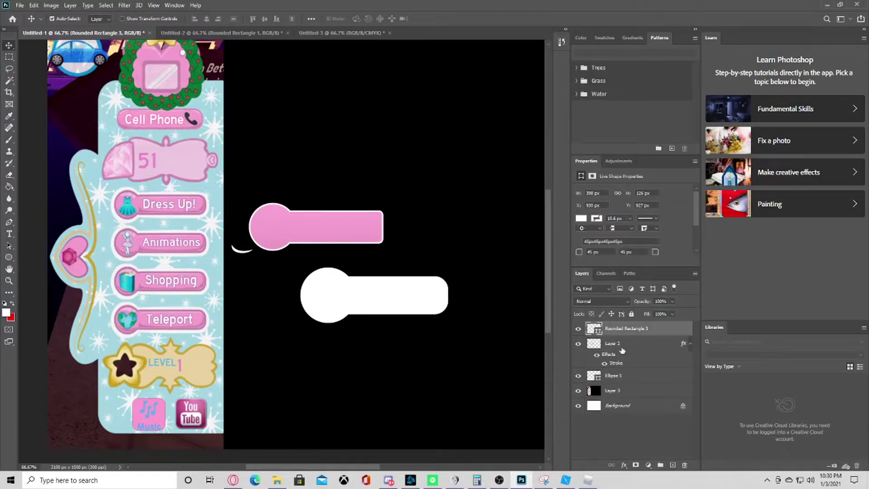
ctrl+click(619, 382)
right_click(619, 383)
click(606, 266)
drag(377, 301, 347, 309)
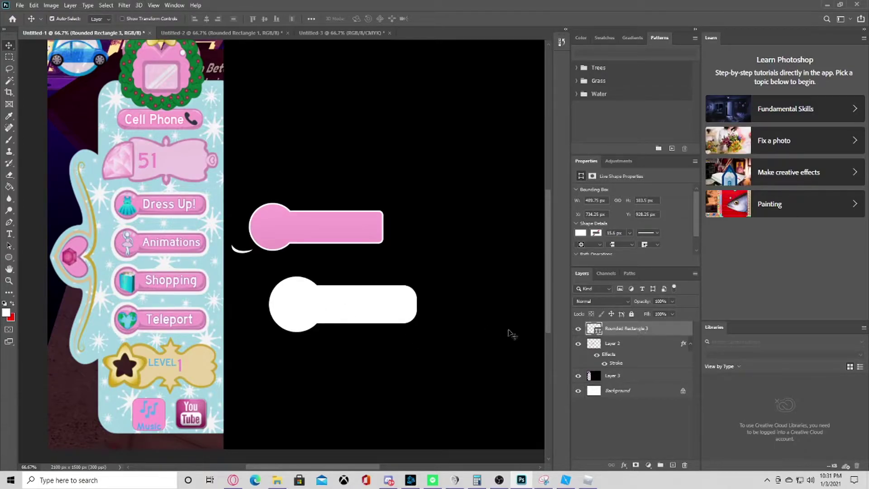
key(ctrl)
key(ctrl+z)
key(ctrl+z)
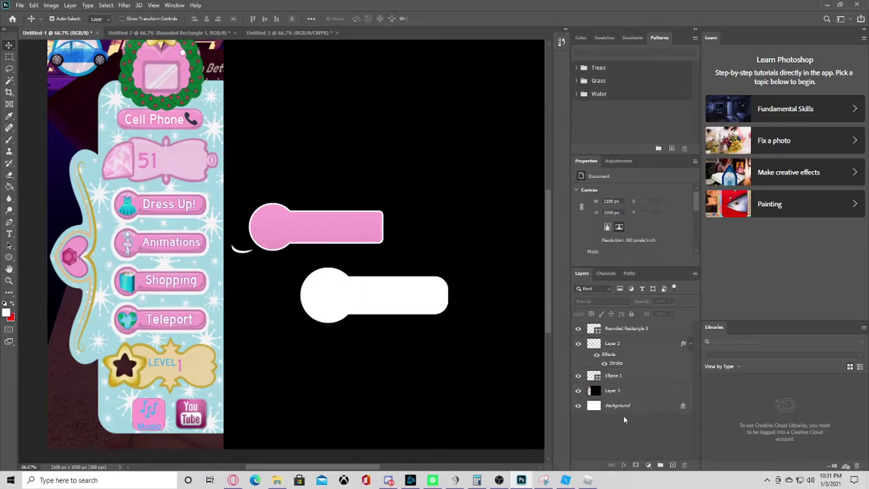
Stretch the white rounded rectangle about 27% wider with Free Transform
click(628, 329)
key(ctrl+t)
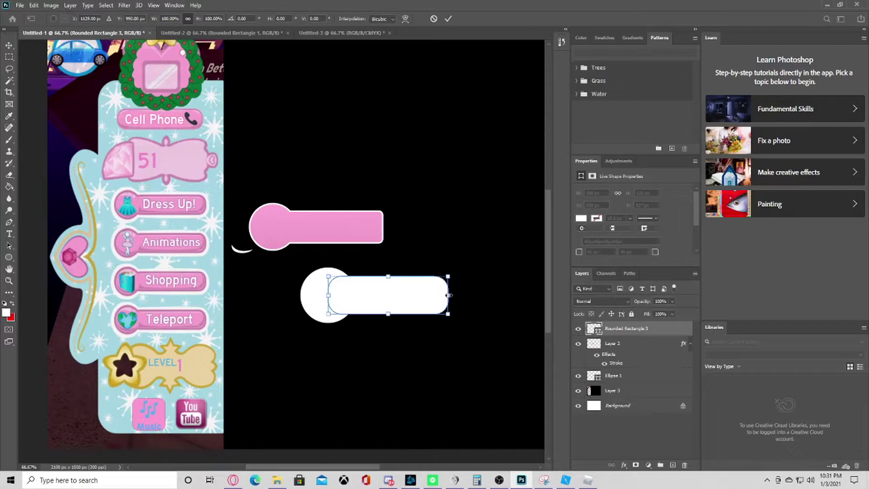
drag(448, 295, 482, 295)
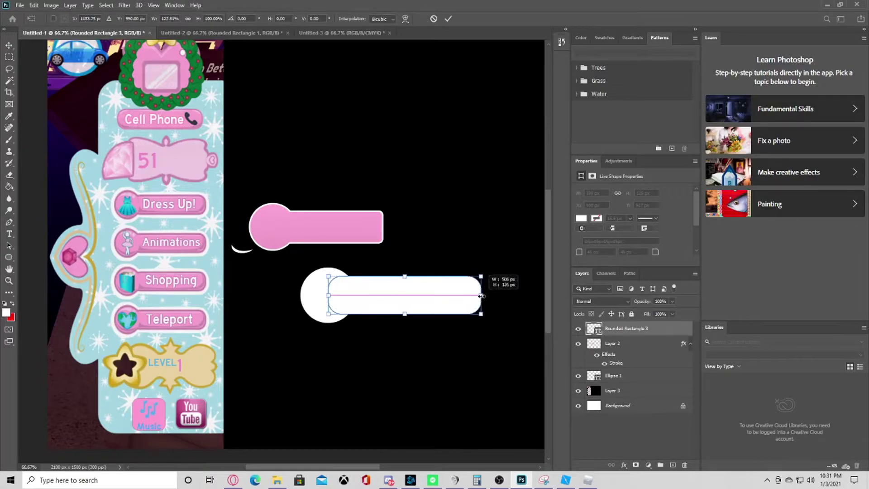
click(590, 424)
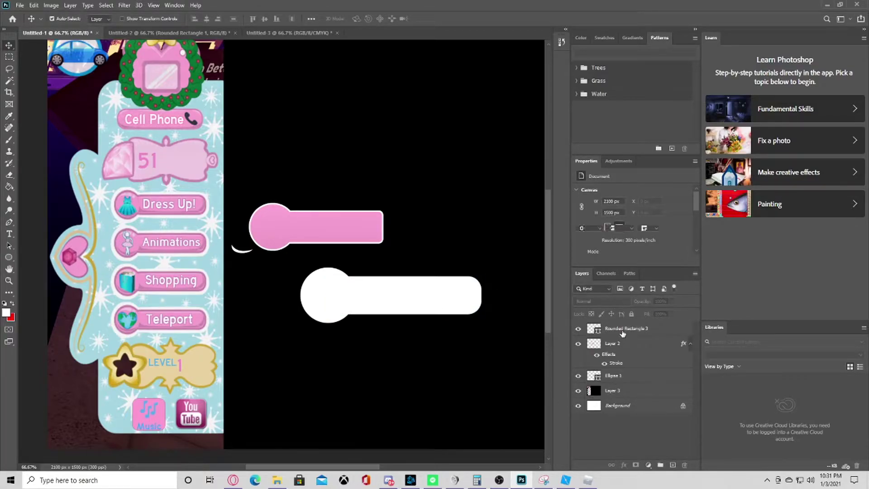
Merge Rounded Rectangle 3 and Ellipse 1 into one shape and nudge it left
drag(622, 335, 636, 379)
ctrl+click(636, 381)
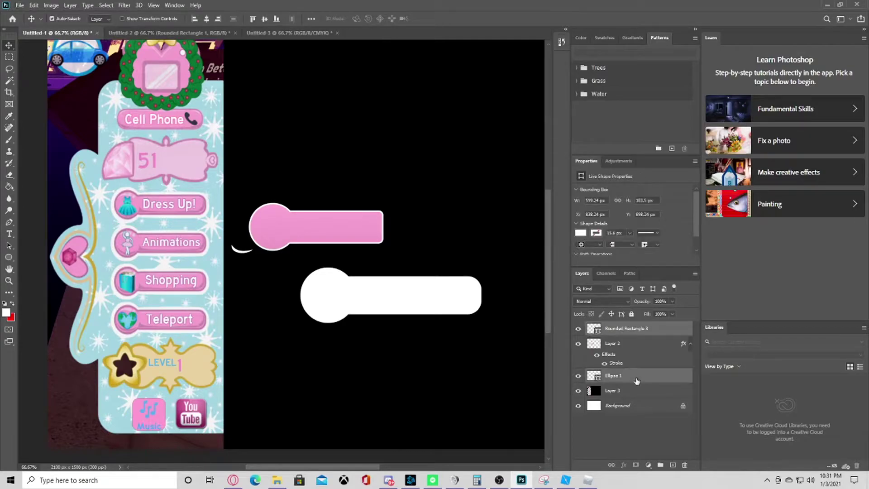
right_click(637, 381)
click(656, 261)
drag(401, 310, 370, 355)
right_click(639, 330)
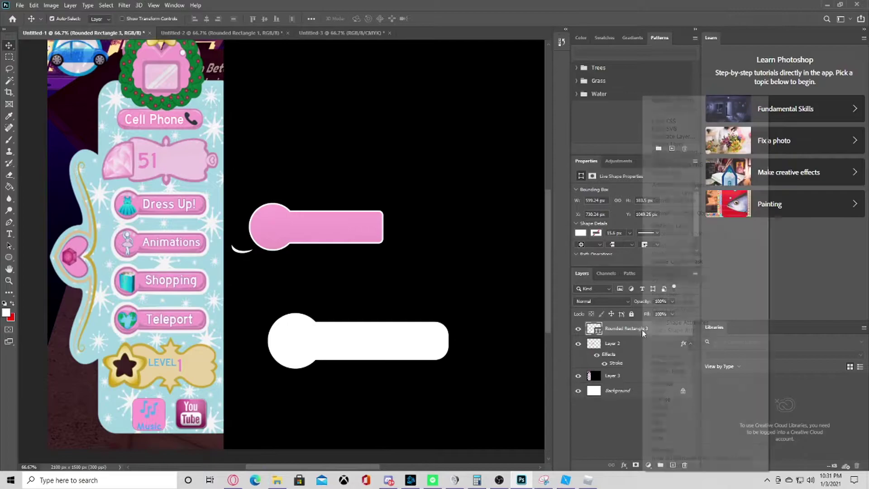
Add a Color Overlay of pink #f59fce, sampled from the reference buttons, to the merged shape
click(661, 101)
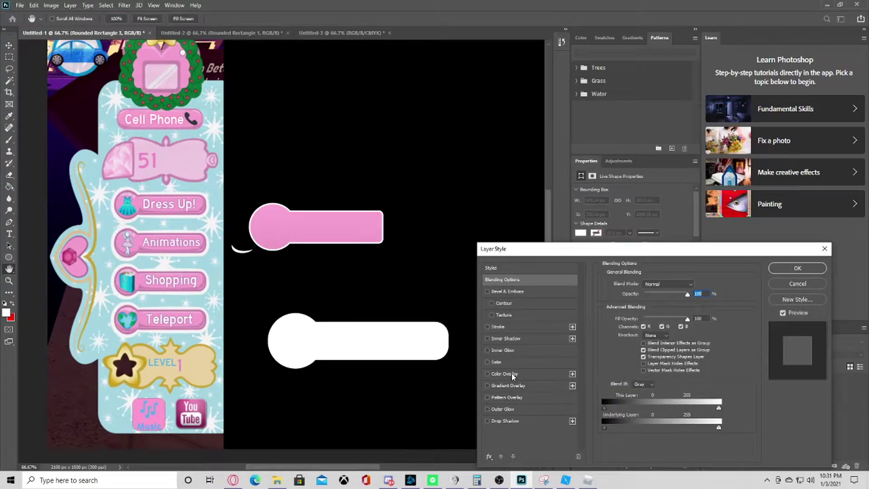
click(511, 374)
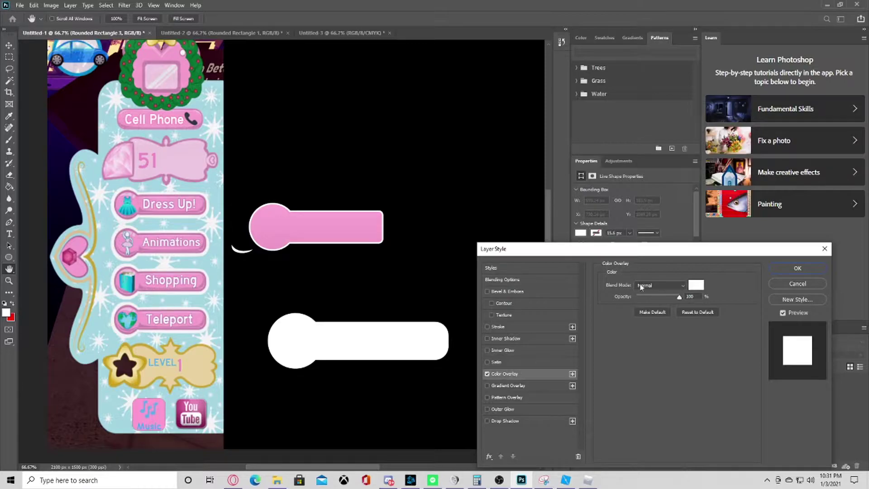
click(697, 285)
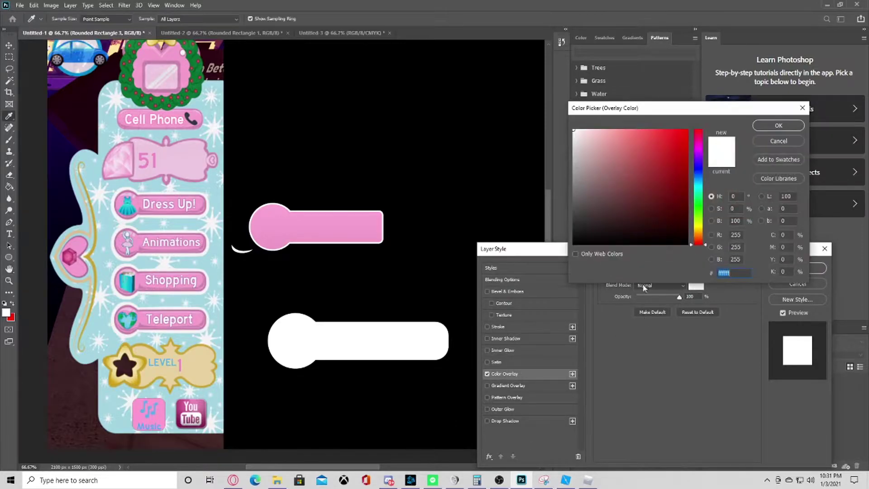
click(204, 274)
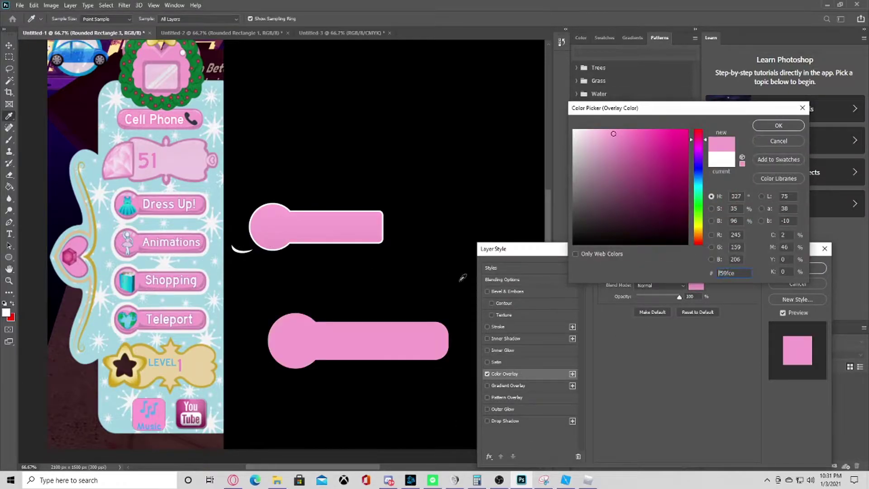
click(759, 126)
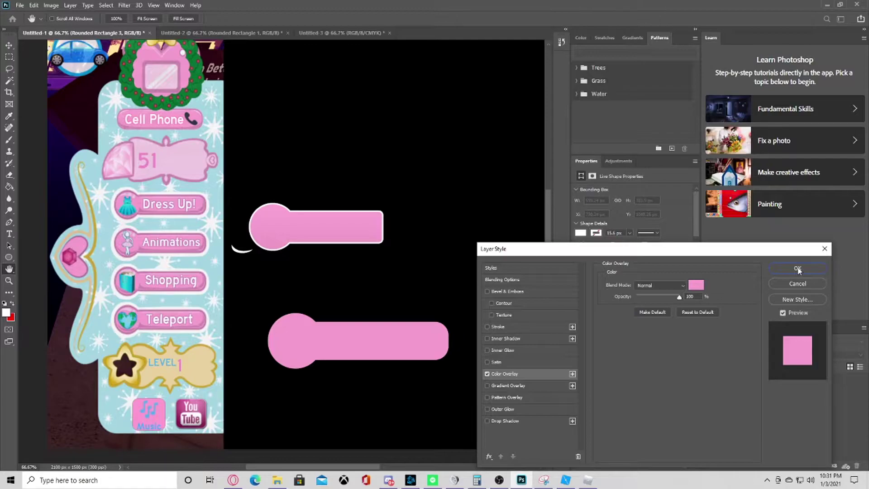
Confirm the pink Color Overlay, then zoom to 200% and pan to compare with the reference
click(797, 269)
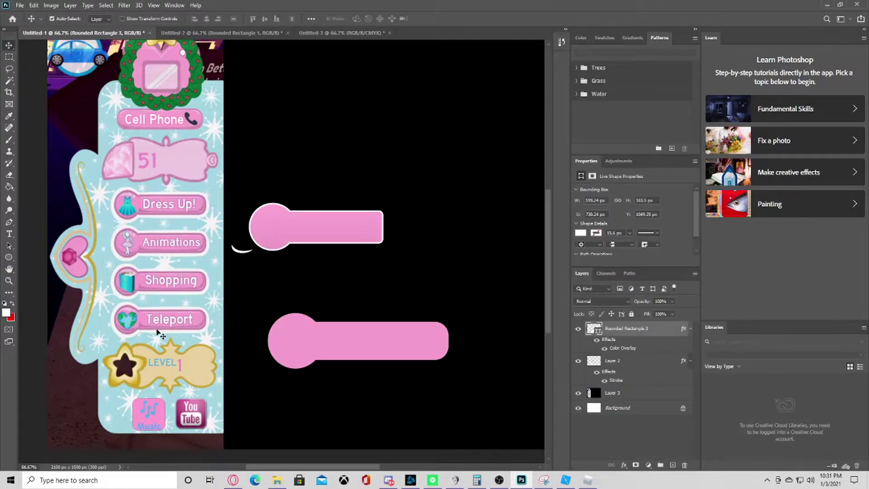
scroll(159, 335, down, 2)
scroll(159, 334, up, 1)
key(ctrl+plus)
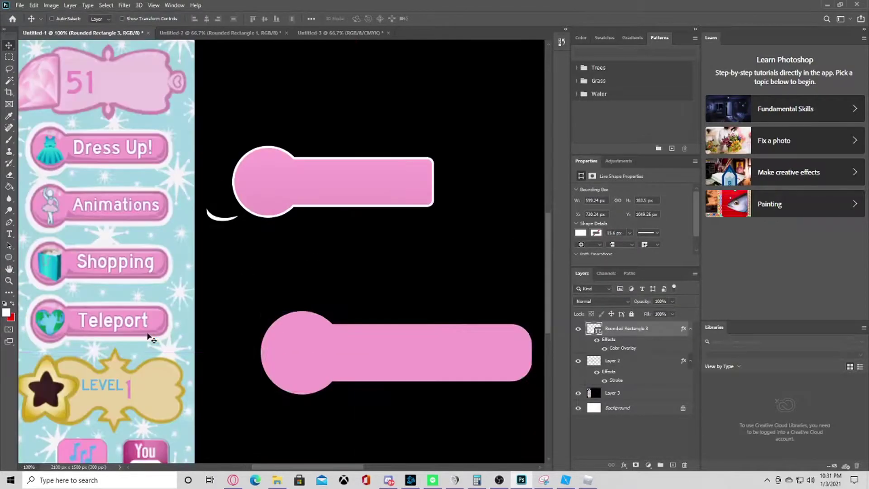
key(ctrl+plus)
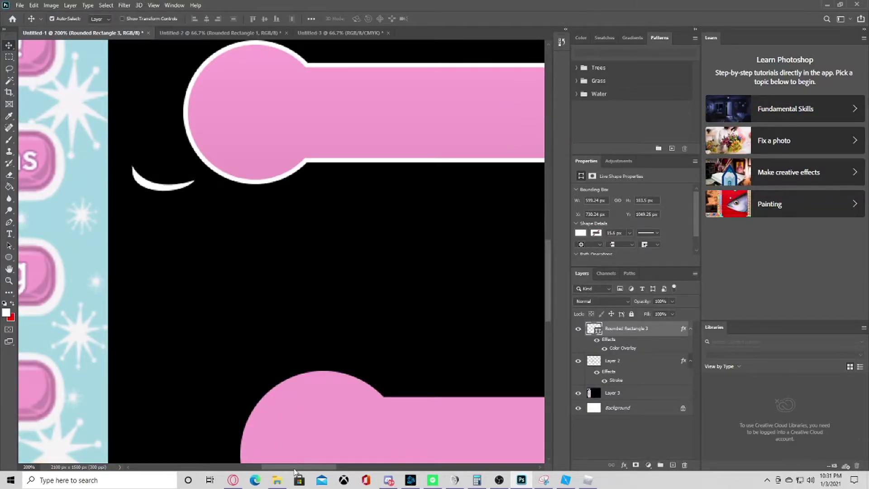
drag(294, 471, 248, 464)
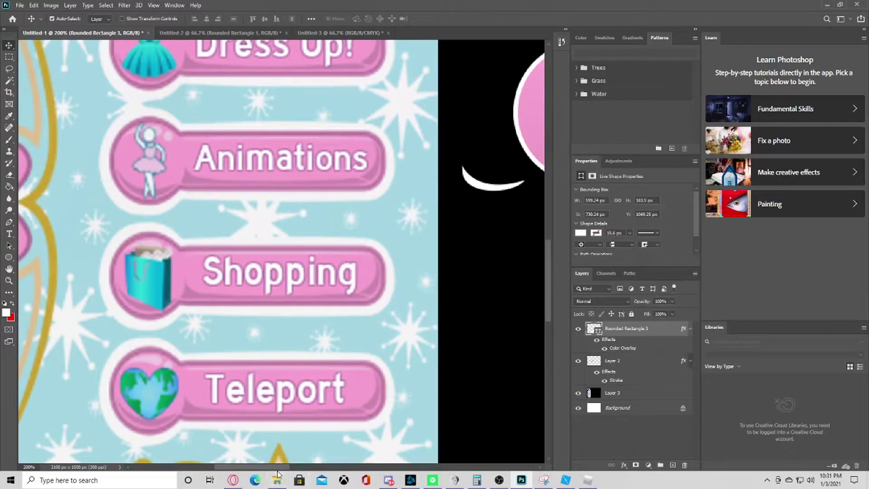
drag(285, 473, 368, 471)
scroll(397, 404, down, 2)
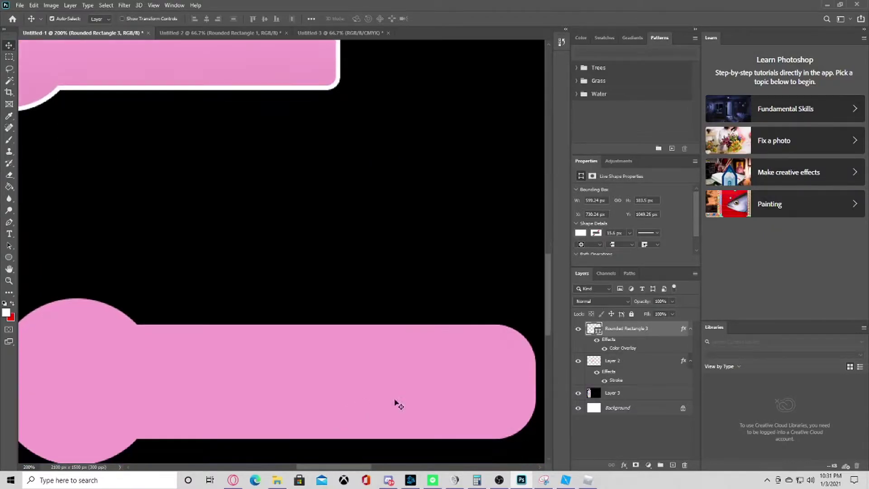
right_click(648, 327)
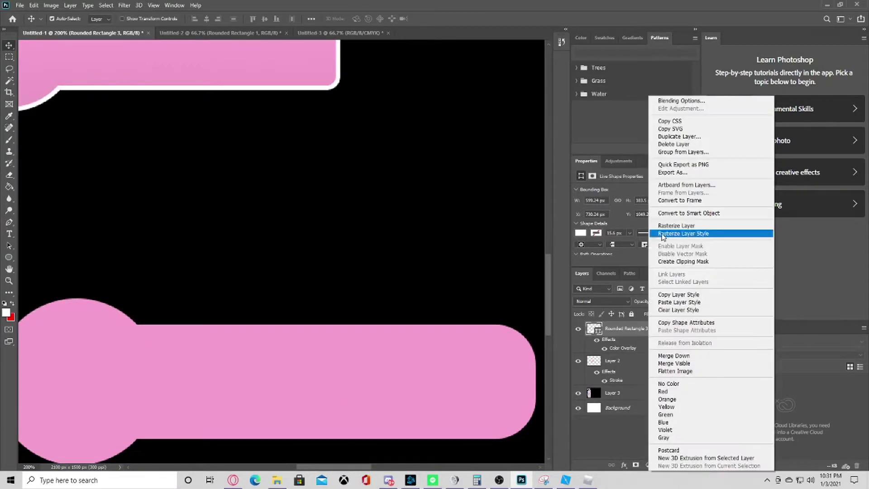
Rasterize the layer style on the pink bar and add a new empty layer above it
click(693, 233)
click(672, 464)
scroll(95, 344, down, 1)
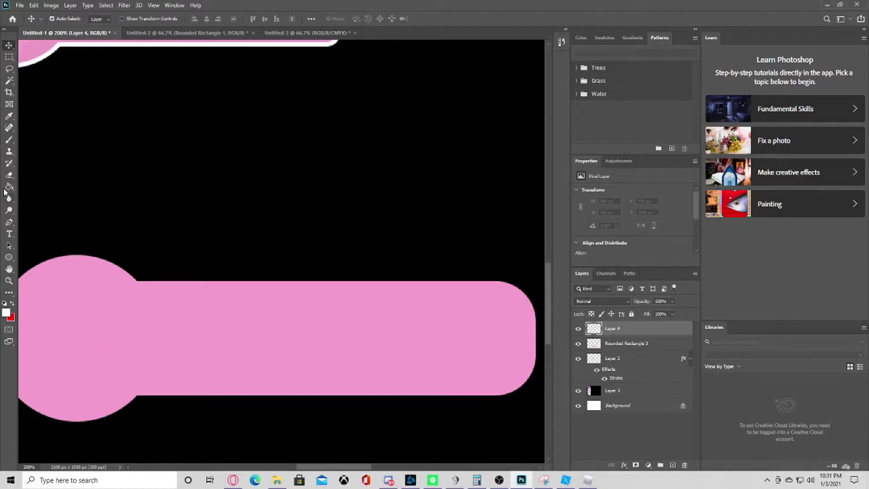
Paint a white stroke along the bar's top with a 15 px, 0% hardness brush
click(9, 139)
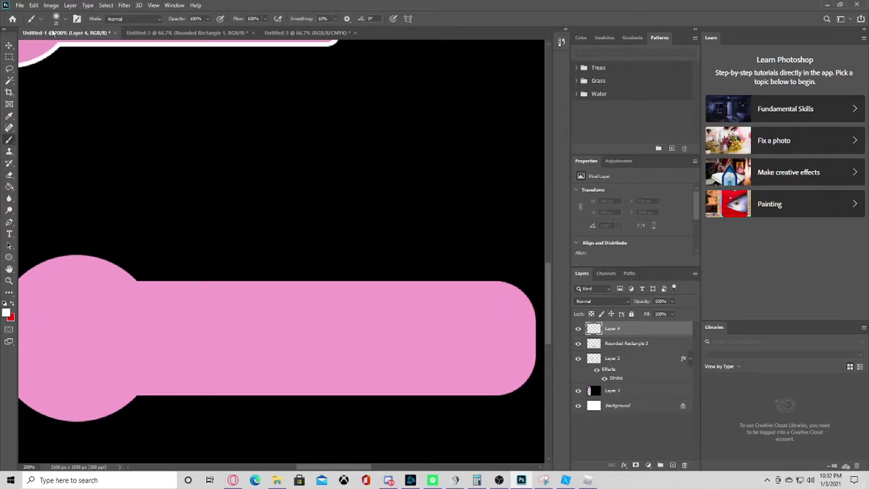
click(56, 19)
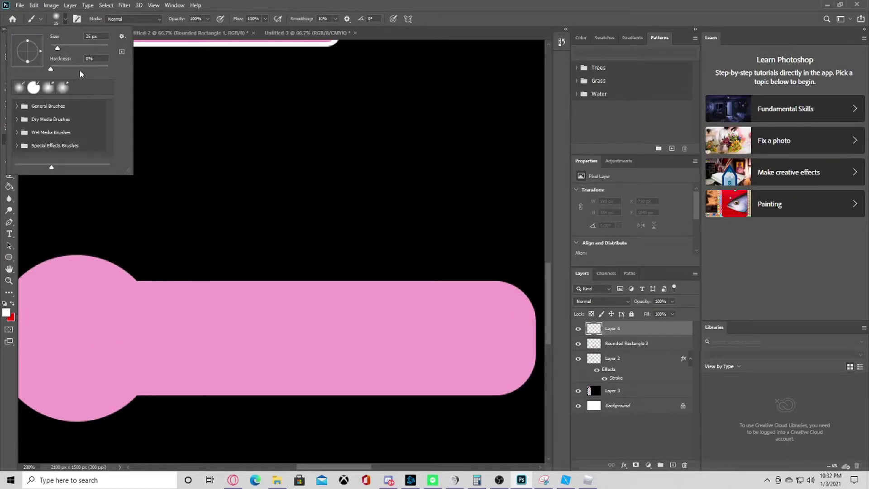
drag(58, 49, 55, 50)
click(157, 290)
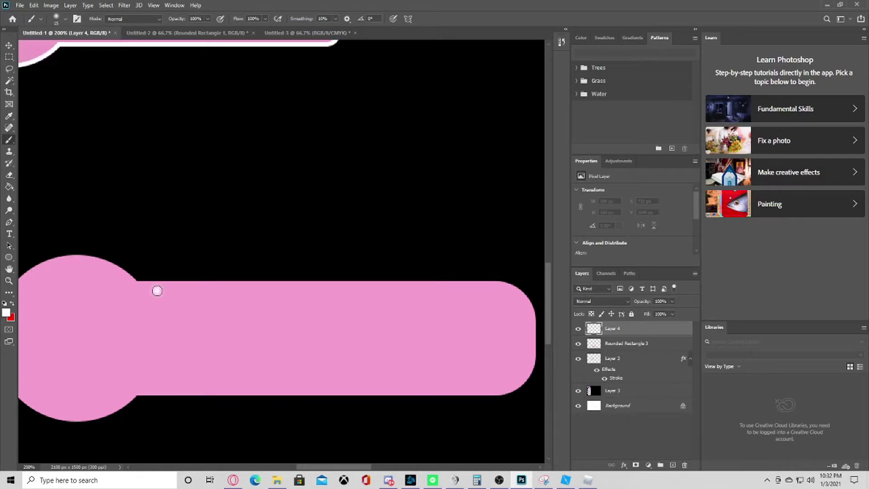
drag(157, 290, 446, 298)
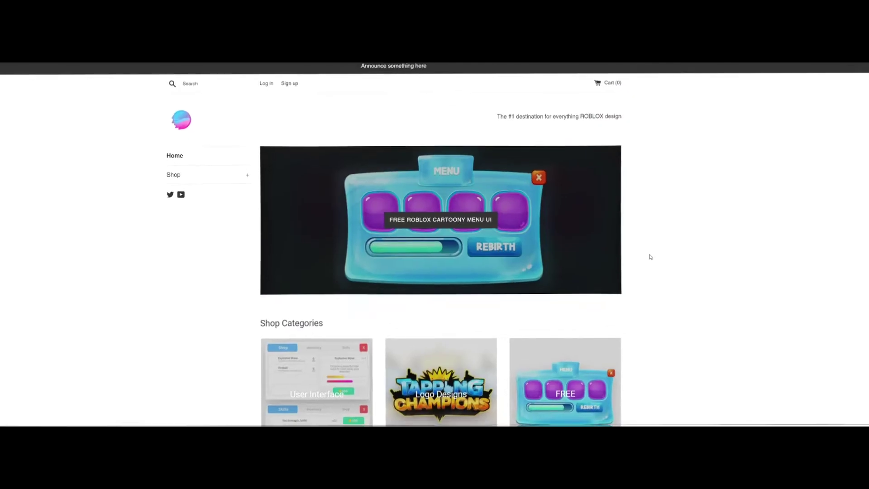
Browse GFXComa's Shop > User Interface category and open the ROBLOX Style Cartoony Menu UI product
scroll(658, 257, down, 4)
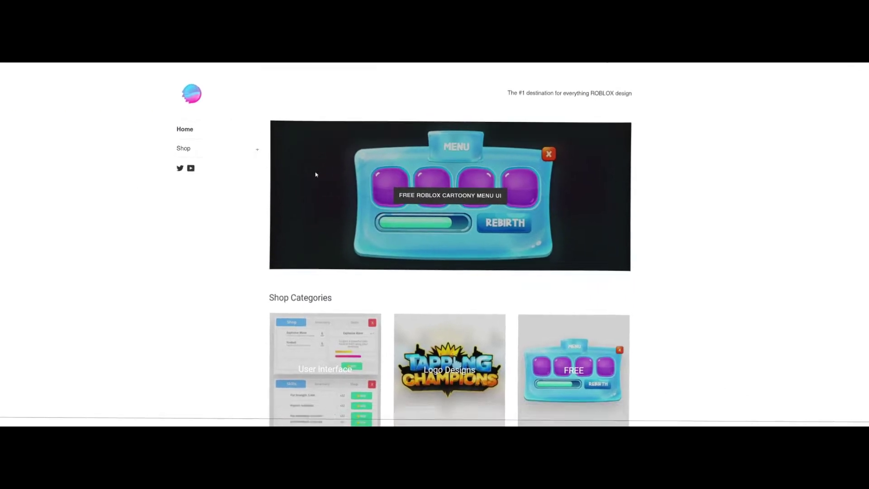
scroll(458, 246, up, 4)
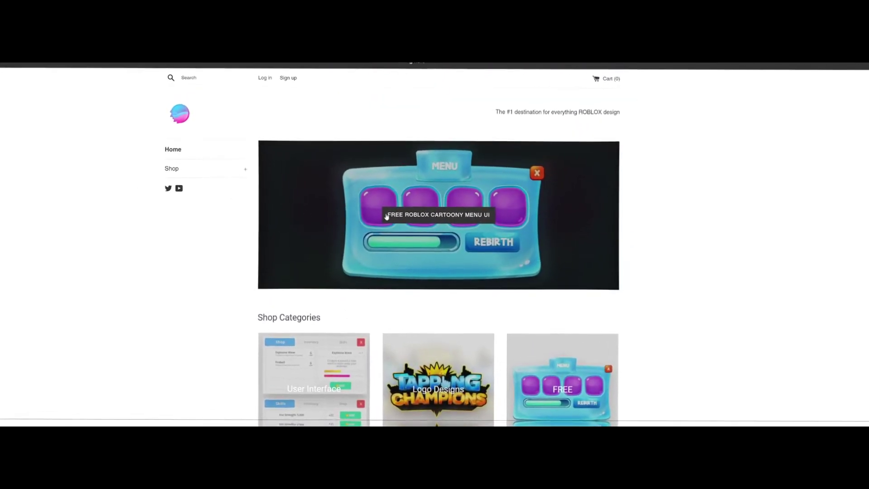
click(220, 170)
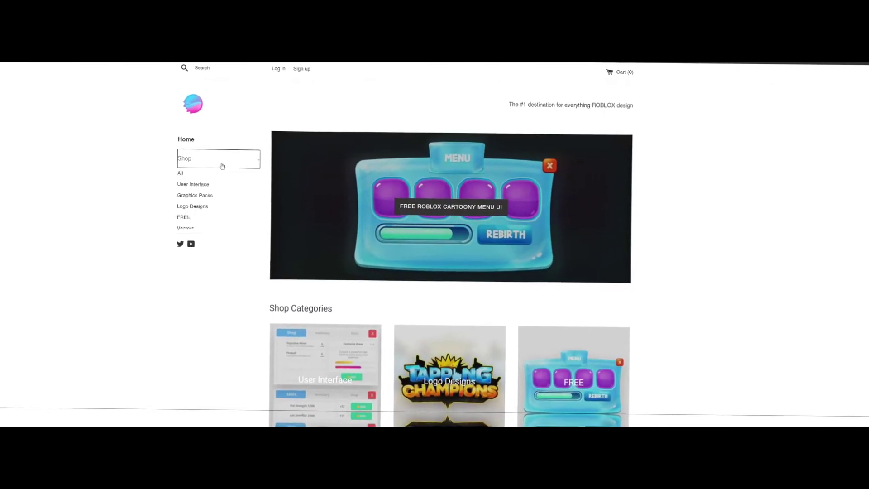
scroll(173, 183, up, 1)
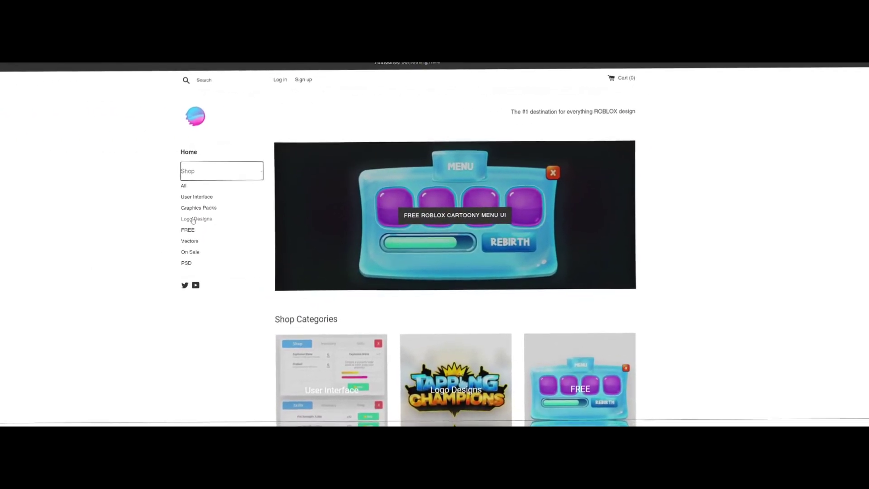
click(182, 203)
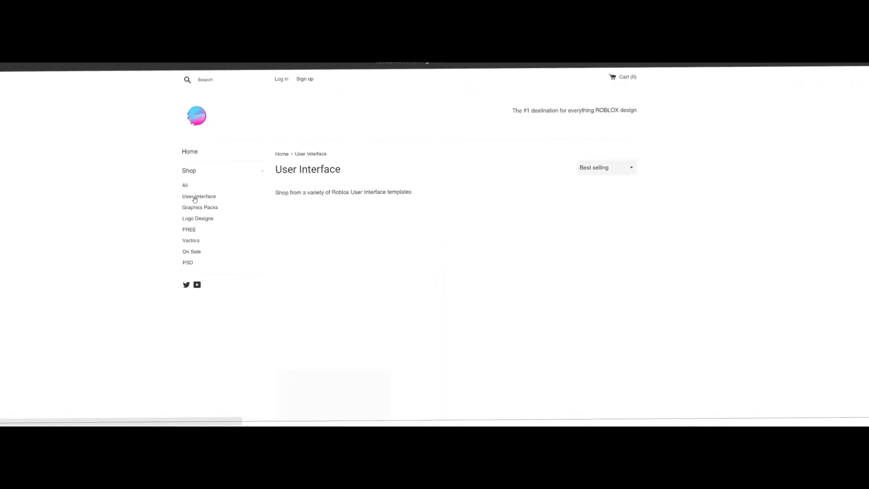
scroll(391, 244, down, 3)
scroll(317, 226, up, 2)
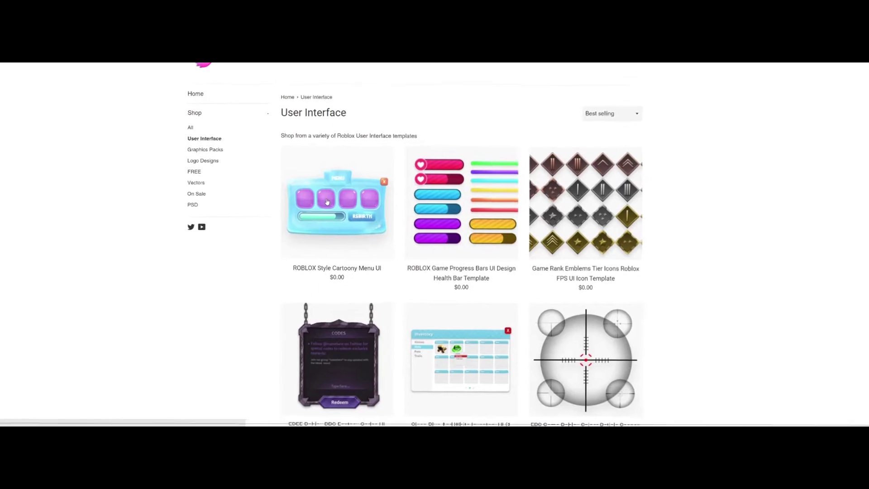
click(306, 212)
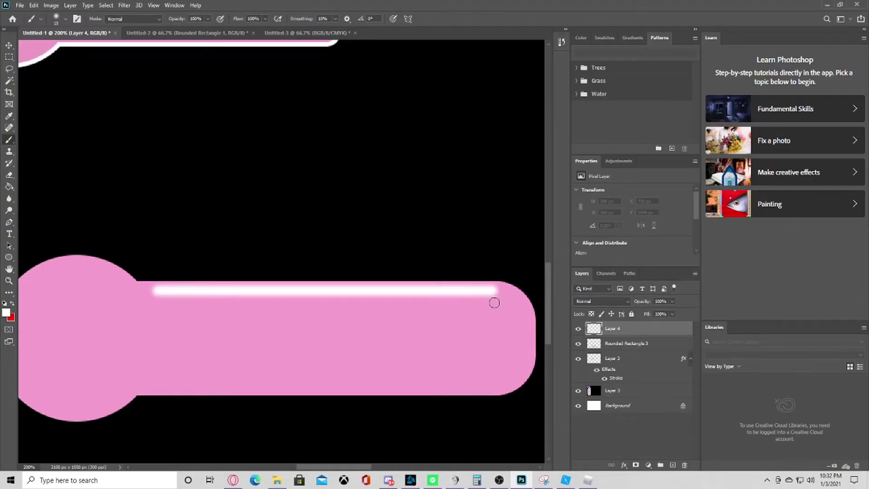
Zoom out and lower highlight Layer 4's opacity to 18%
scroll(219, 322, down, 2)
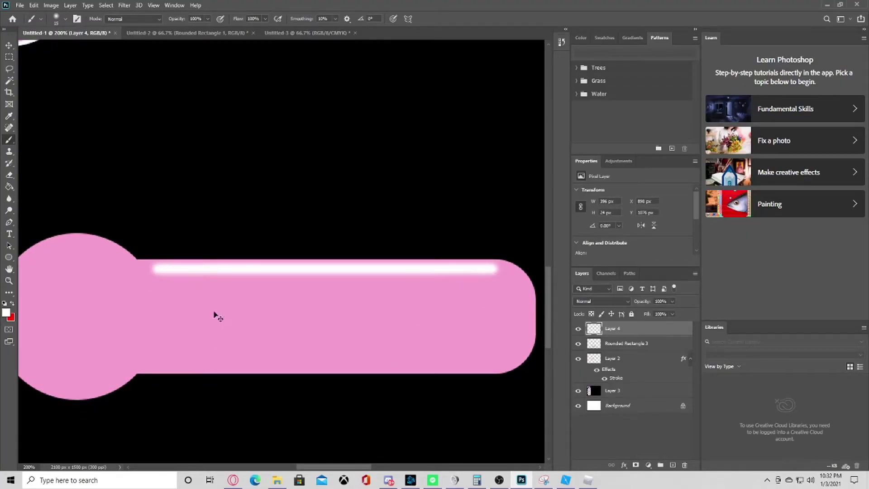
key(ctrl+minus)
key(ctrl+minus)
key(ctrl+minus)
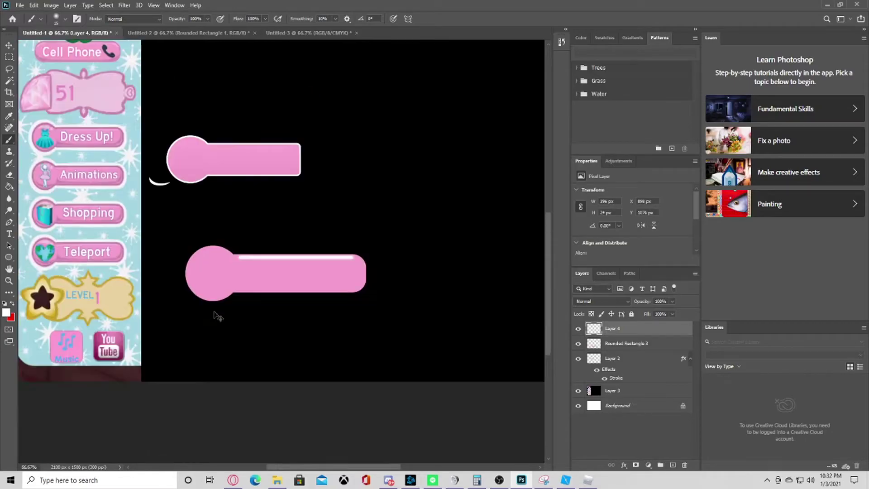
click(671, 301)
click(637, 313)
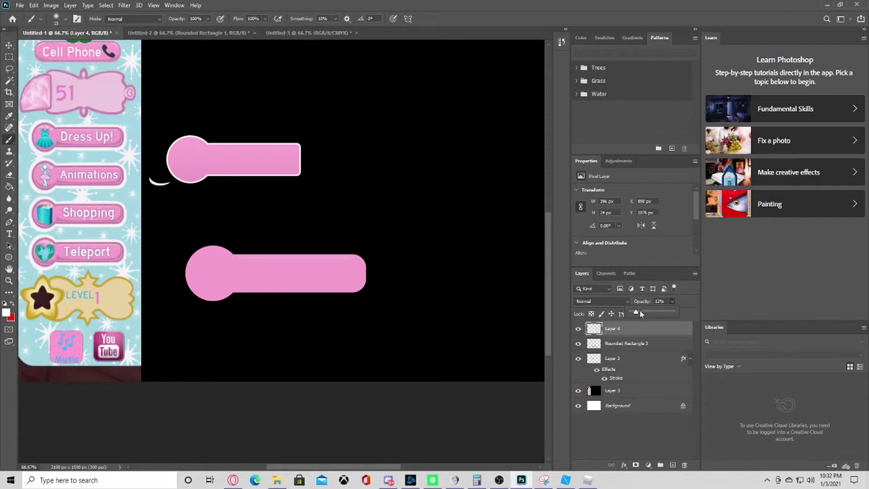
drag(640, 310, 639, 311)
scroll(155, 302, up, 1)
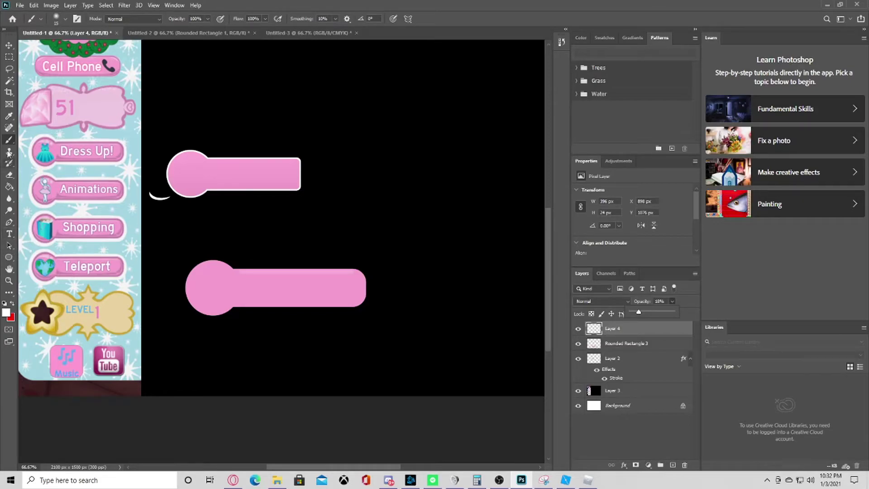
On a new layer, set the foreground colour to the button pink #ca86ac sampled from the artwork
click(672, 465)
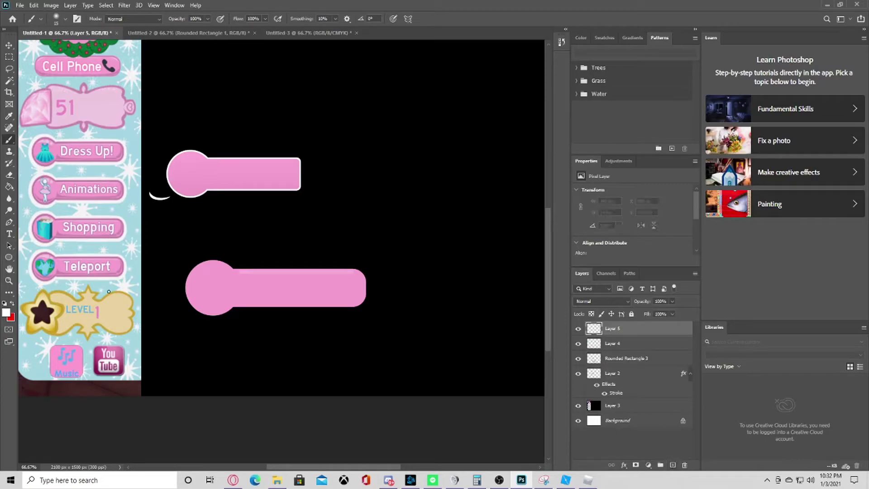
click(6, 313)
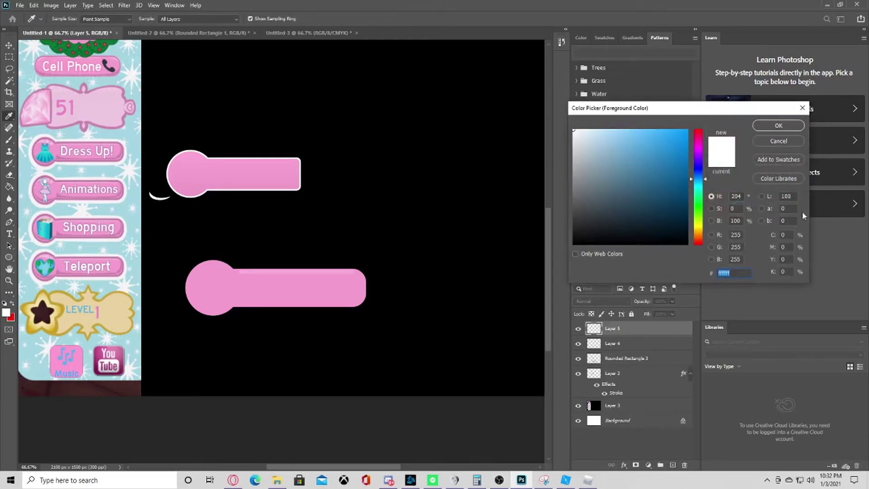
click(402, 278)
click(779, 126)
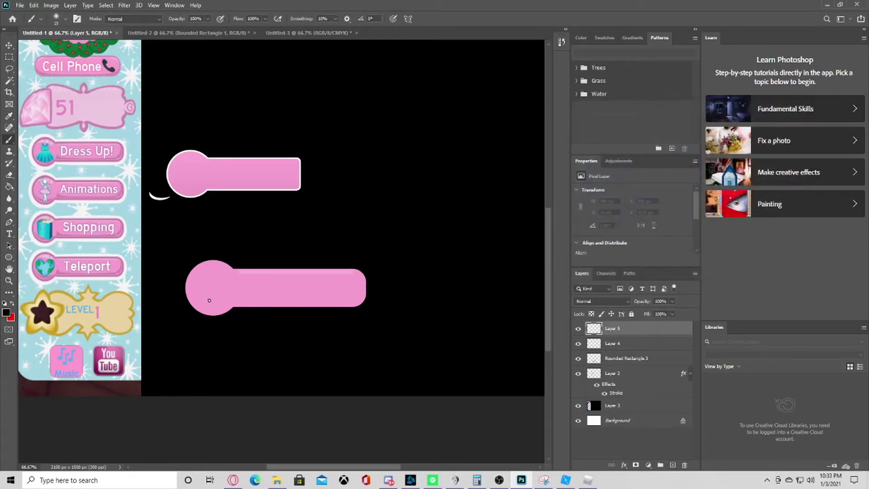
key(ctrl+plus)
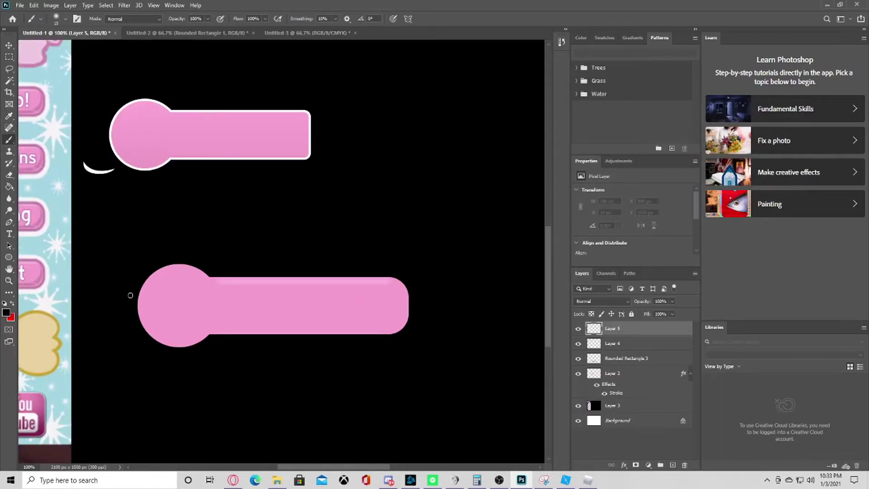
click(6, 312)
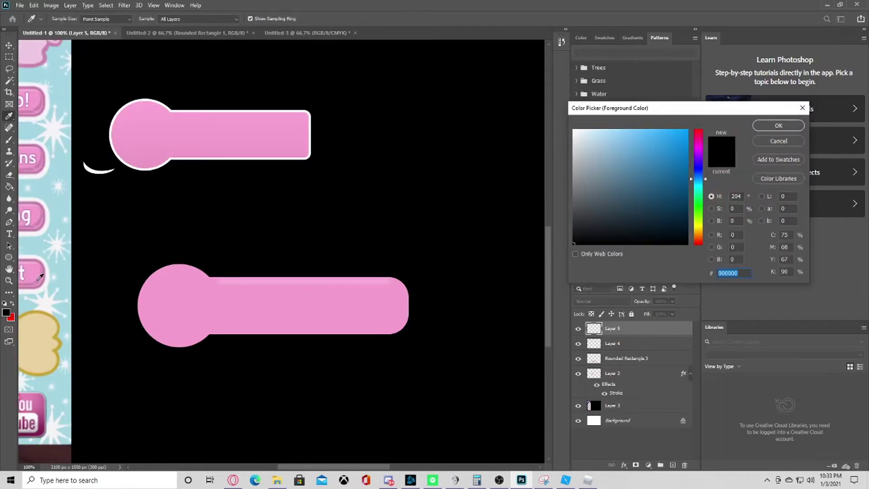
click(42, 277)
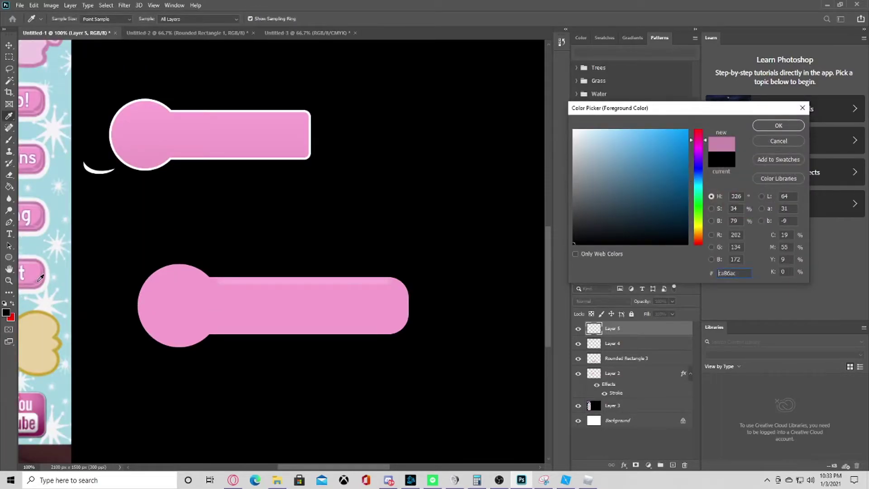
click(778, 126)
Brush a darker pink shading stroke along the lower bar's bottom edge, from the notch to the right
scroll(141, 281, left, 5)
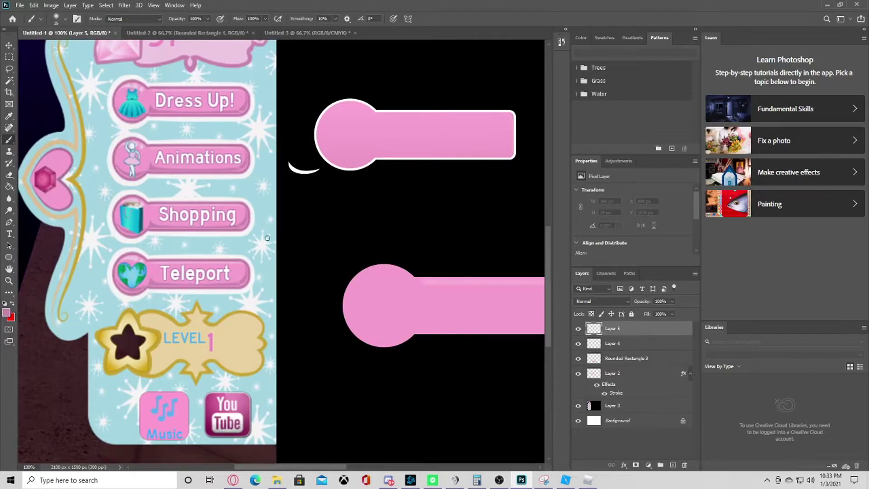
scroll(322, 362, right, 3)
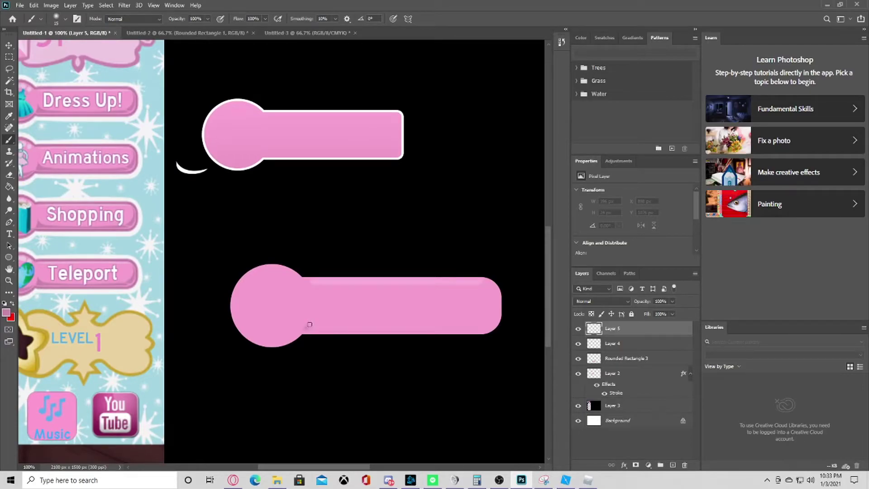
click(310, 324)
drag(305, 328, 313, 323)
drag(315, 326, 482, 330)
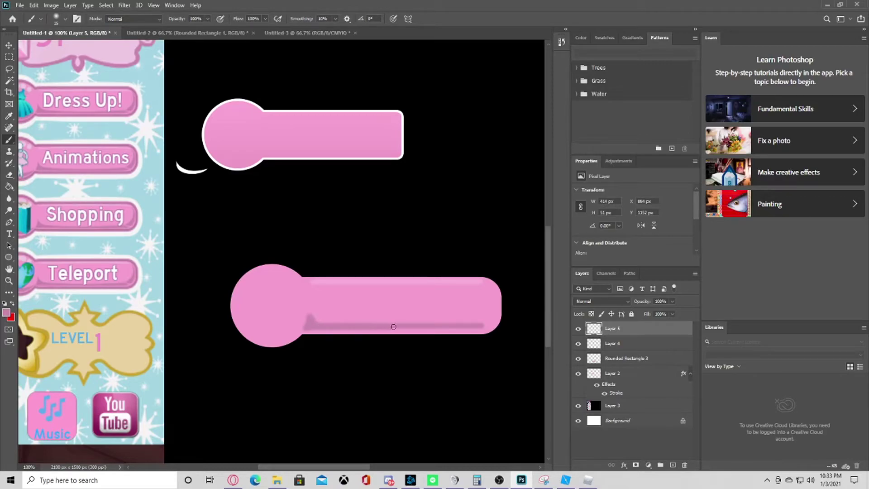
drag(428, 323, 487, 326)
click(673, 465)
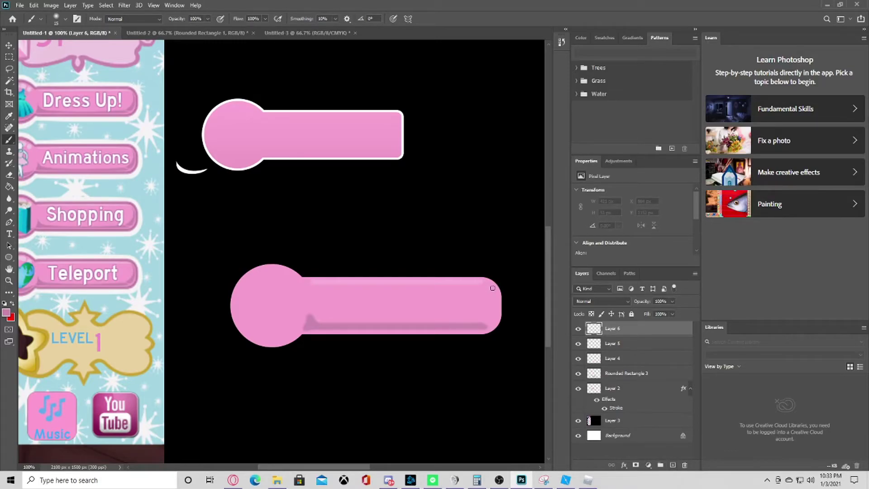
Paint a curved shading stroke down the lower bar's right end and shift it into place
drag(496, 290, 490, 320)
drag(498, 301, 498, 300)
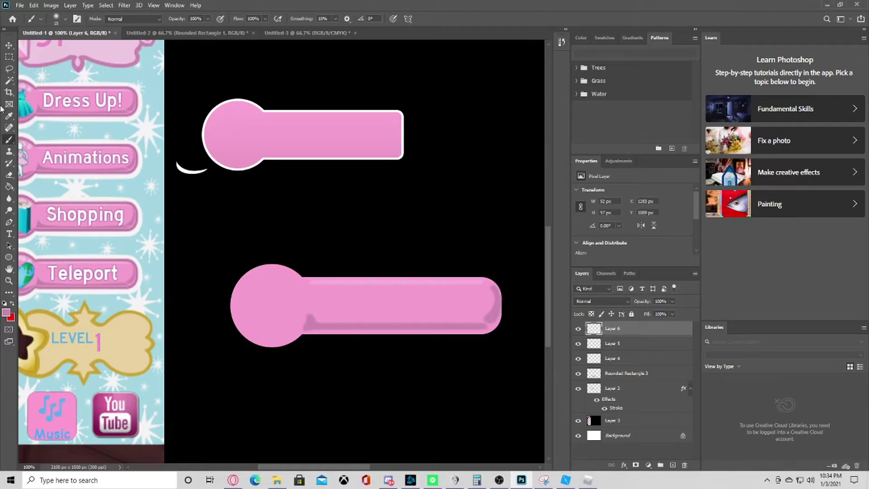
click(9, 45)
drag(485, 313, 493, 314)
Narrow the right-end shading to 46 px with Free Transform and commit it
key(ctrl)
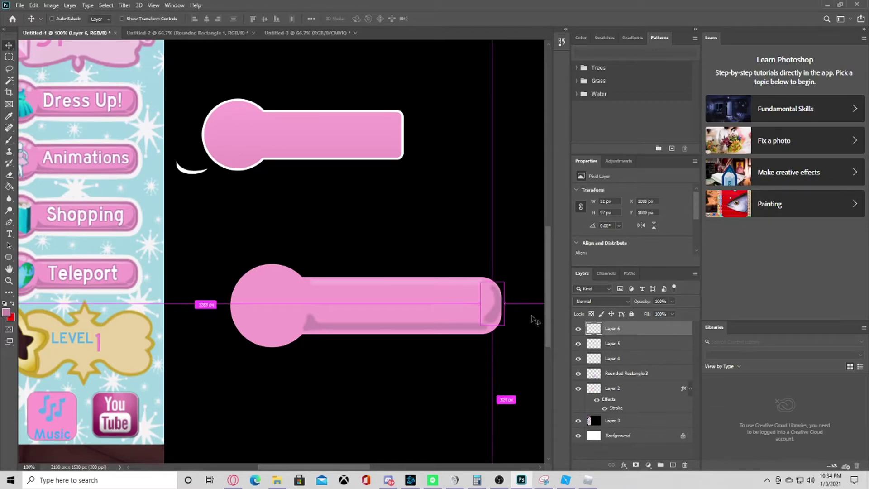
key(ctrl+t)
drag(504, 304, 484, 303)
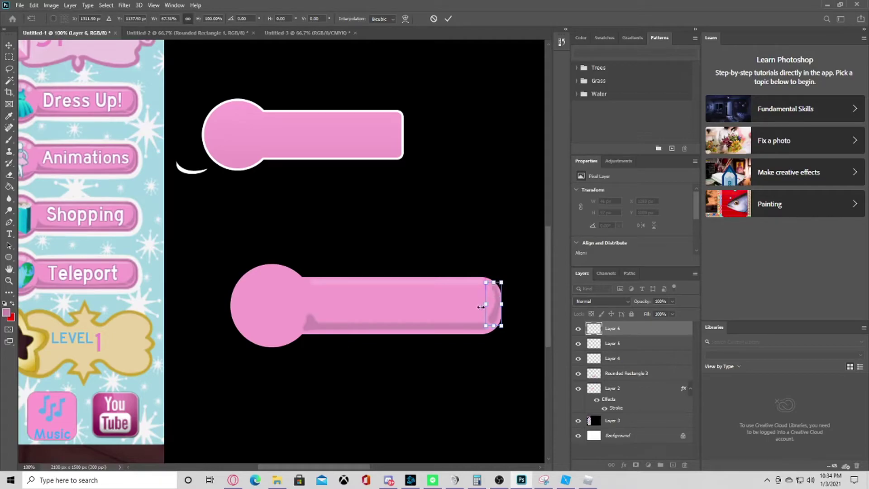
key(Return)
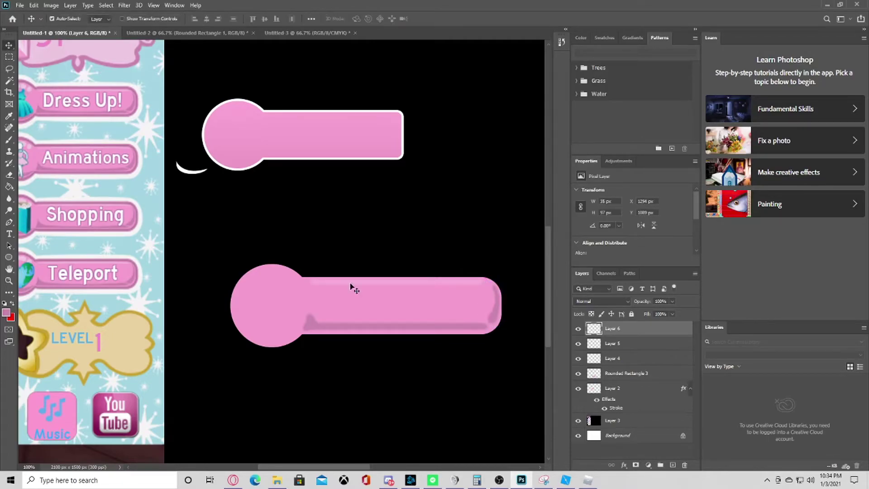
Nudge Layer 5's bottom shading stroke down slightly
click(380, 328)
key(Down)
key(Down)
key(Down)
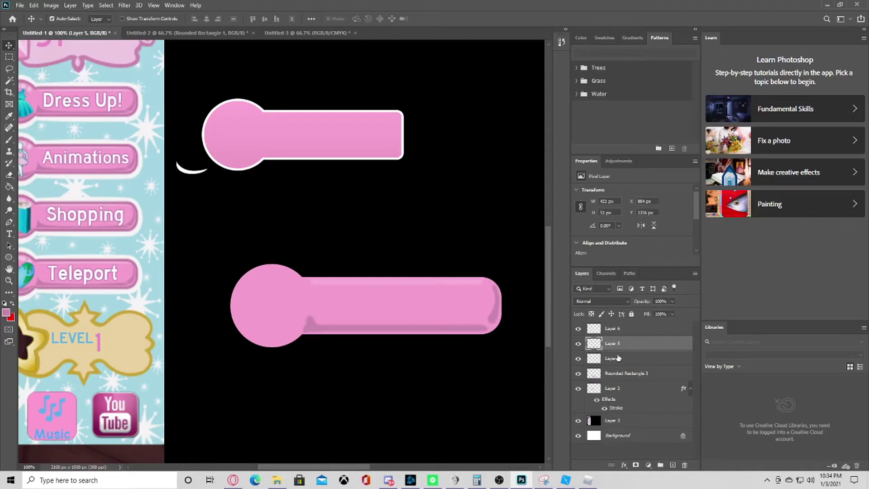
shift+click(618, 358)
Toggle the bottom shading, top highlight and right-end shading on and off to compare them
click(579, 344)
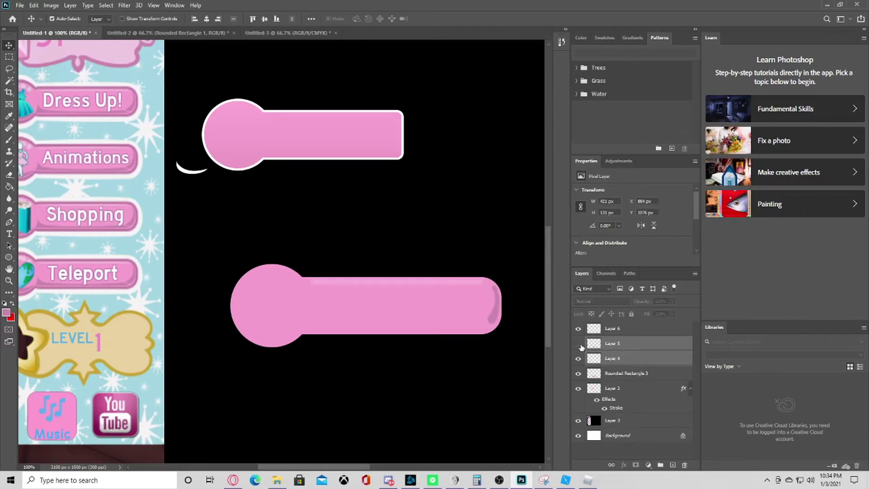
click(579, 343)
click(578, 358)
click(578, 358)
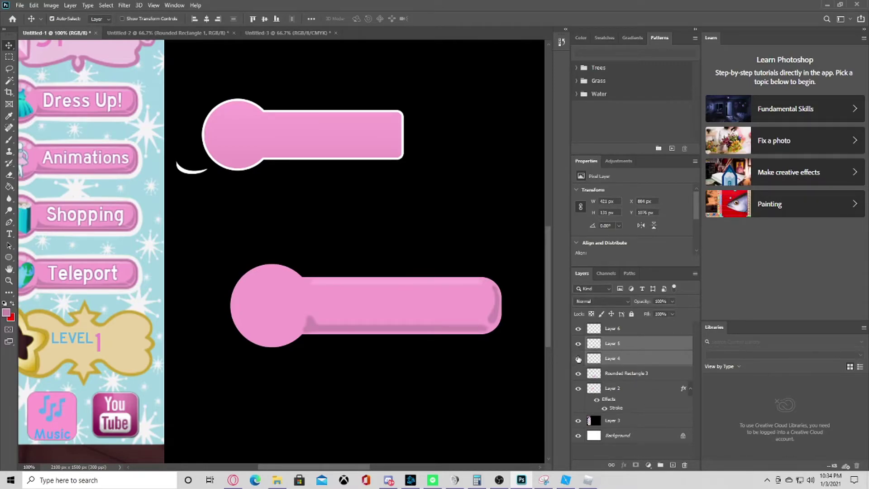
click(578, 358)
click(578, 358)
click(578, 328)
click(577, 328)
Select Layers 6 and 5 and lower their opacity to 47%
click(620, 330)
shift+click(619, 343)
mouse_move(672, 302)
mouse_down()
mouse_move(641, 310)
mouse_move(650, 306)
mouse_up()
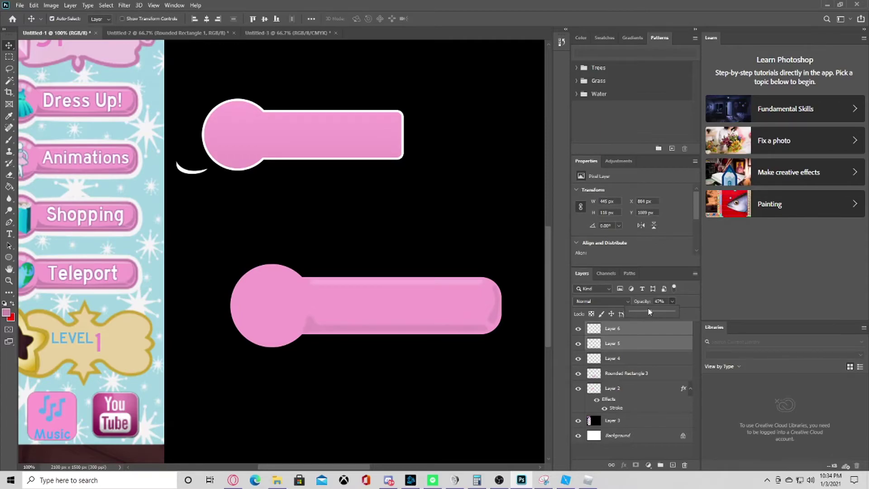
click(248, 349)
scroll(252, 351, down, 1)
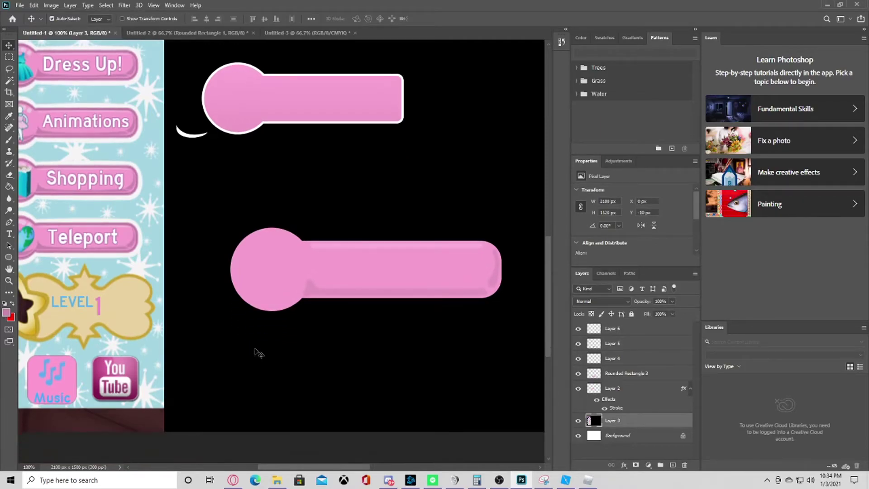
drag(315, 463, 298, 464)
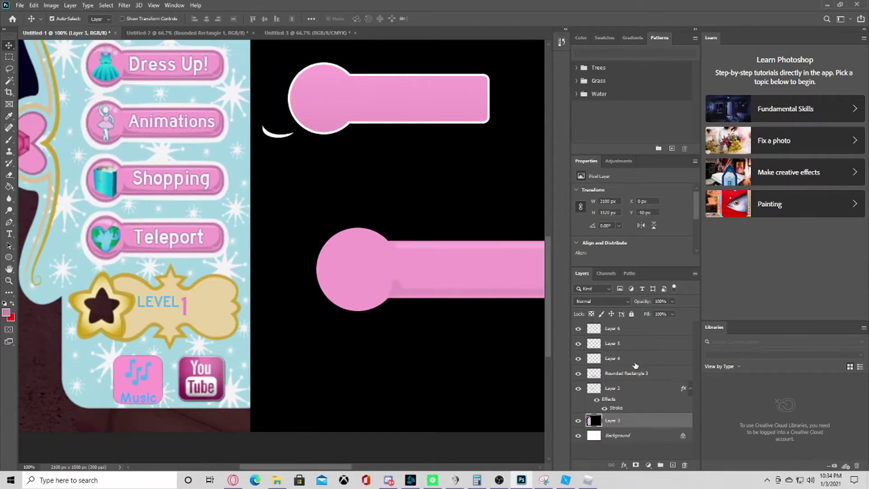
Hide Rounded Rectangle 3 so only the highlight and shading strokes remain visible
click(635, 361)
click(578, 374)
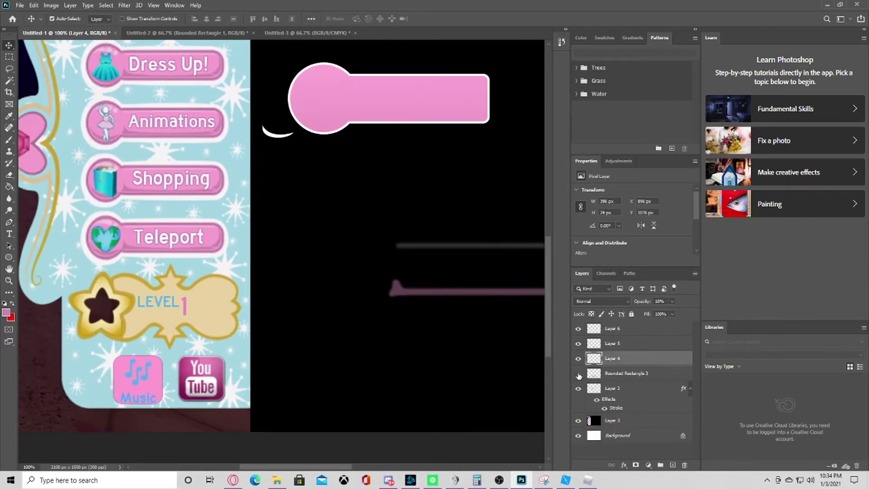
click(578, 374)
click(578, 374)
Select the shading layers, then bring up the layer options menu for Layer 6
click(402, 294)
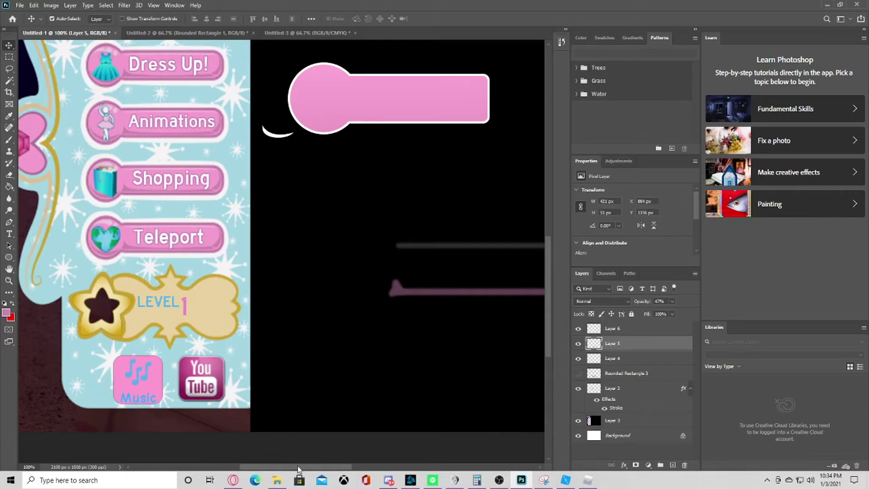
drag(298, 468, 331, 468)
shift+click(425, 282)
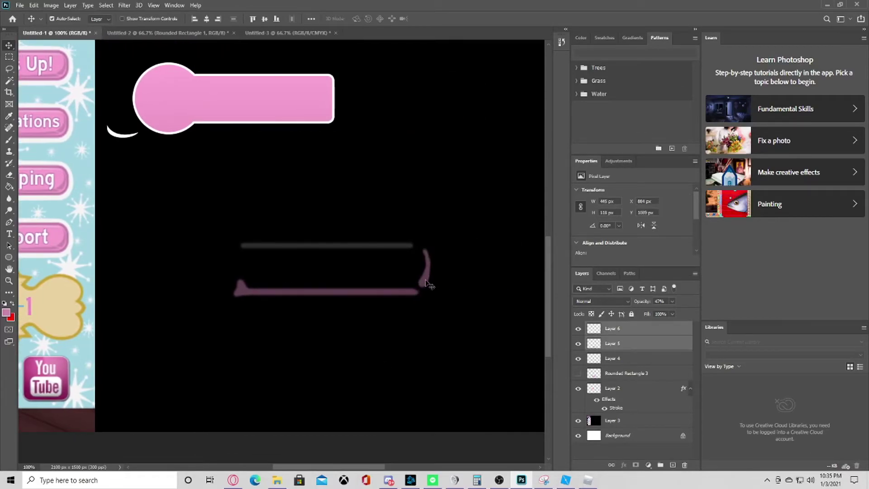
right_click(624, 338)
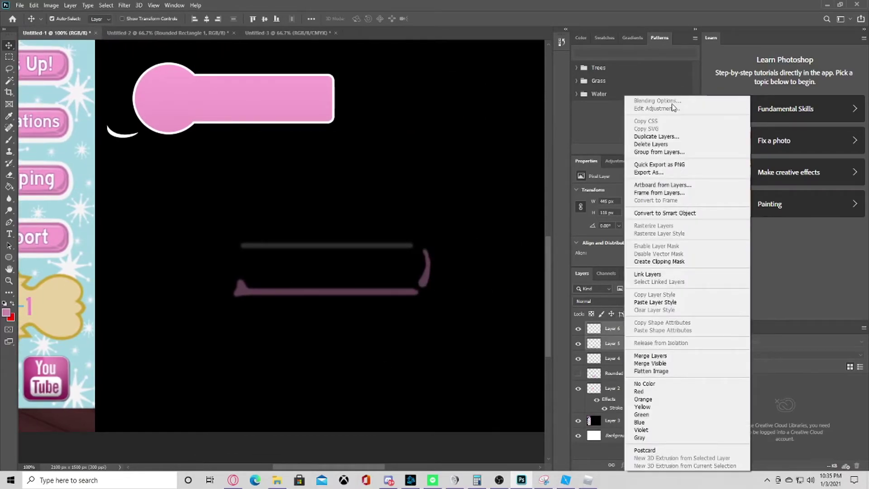
click(611, 335)
click(637, 337)
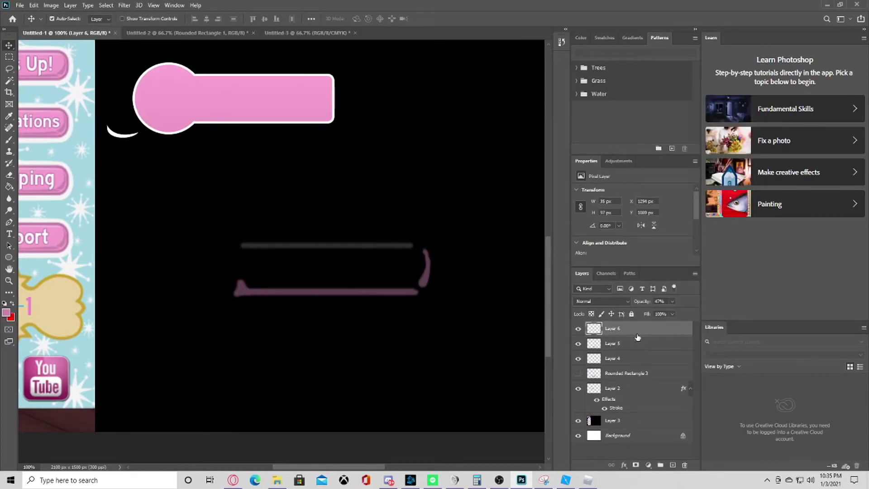
right_click(637, 337)
click(634, 93)
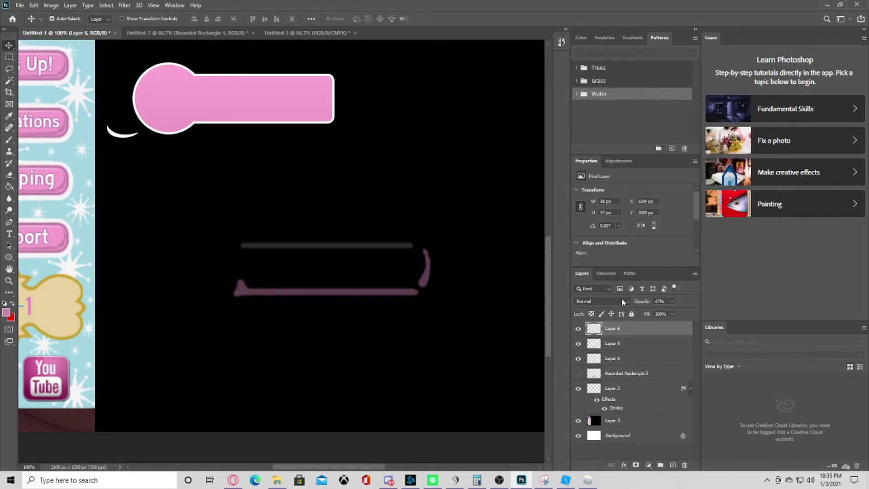
right_click(623, 332)
Give Layer 6 a black (000000) Color Overlay in Blending Options
click(663, 99)
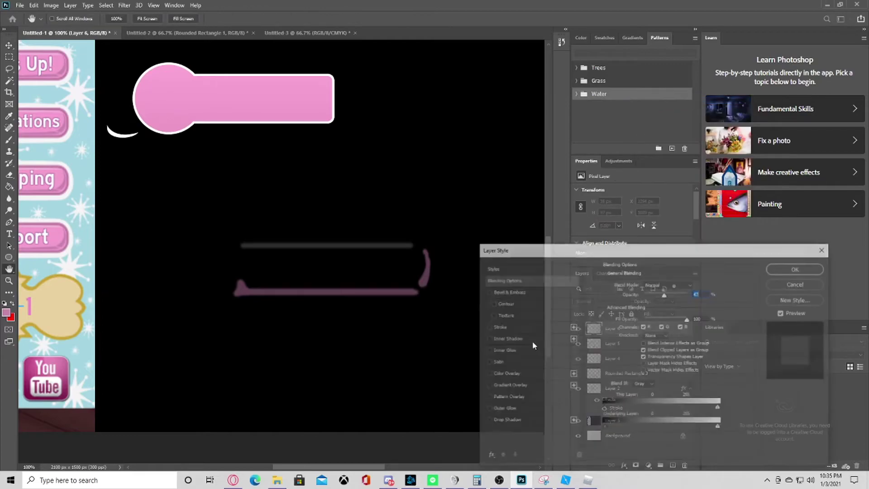
click(506, 373)
click(696, 285)
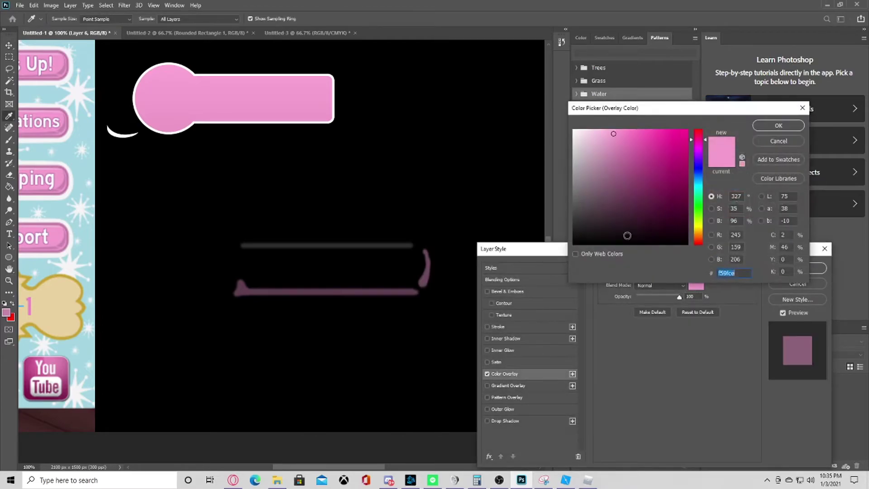
text(000000)
click(778, 126)
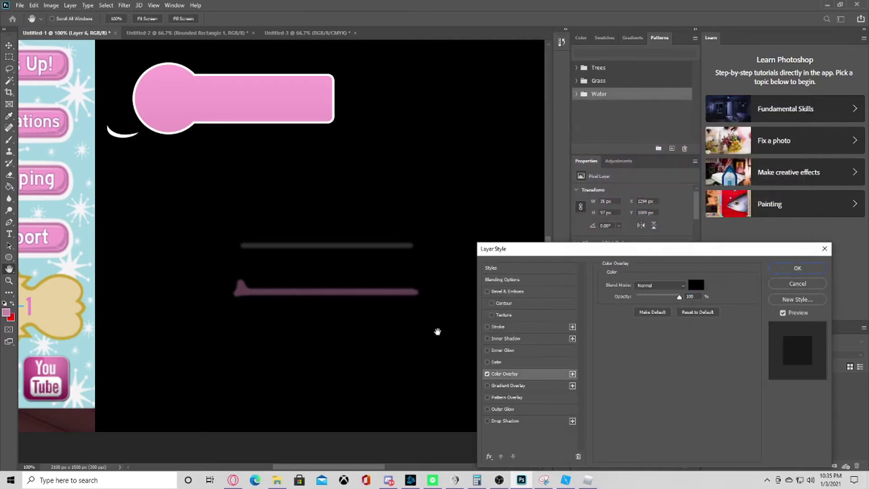
click(798, 269)
Add a Color Overlay to Layer 5 through its Blending Options
right_click(638, 356)
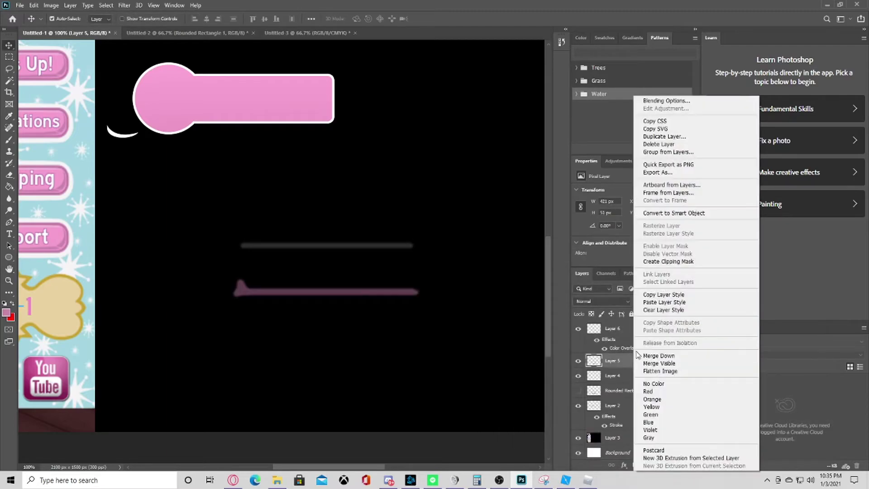
click(597, 366)
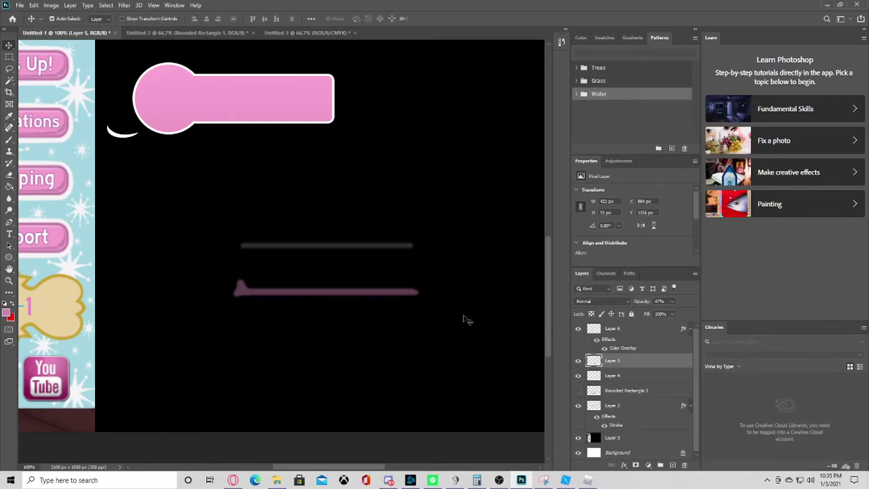
right_click(627, 360)
click(672, 102)
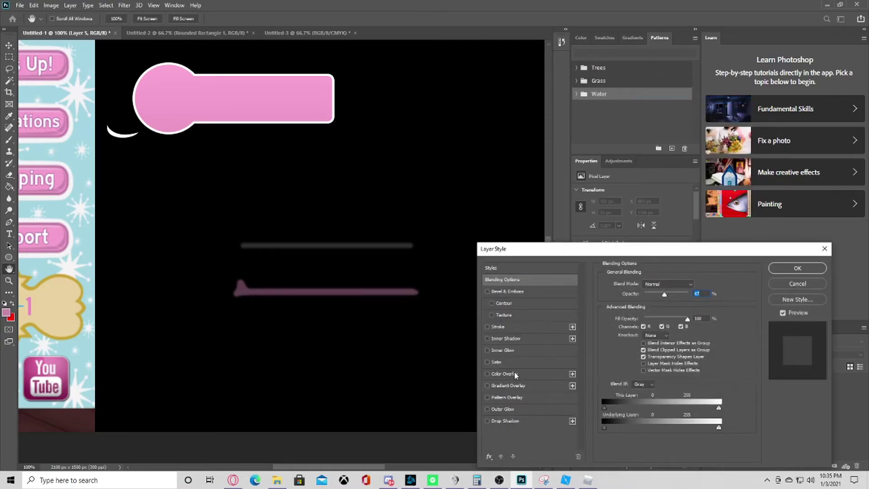
click(514, 373)
click(797, 267)
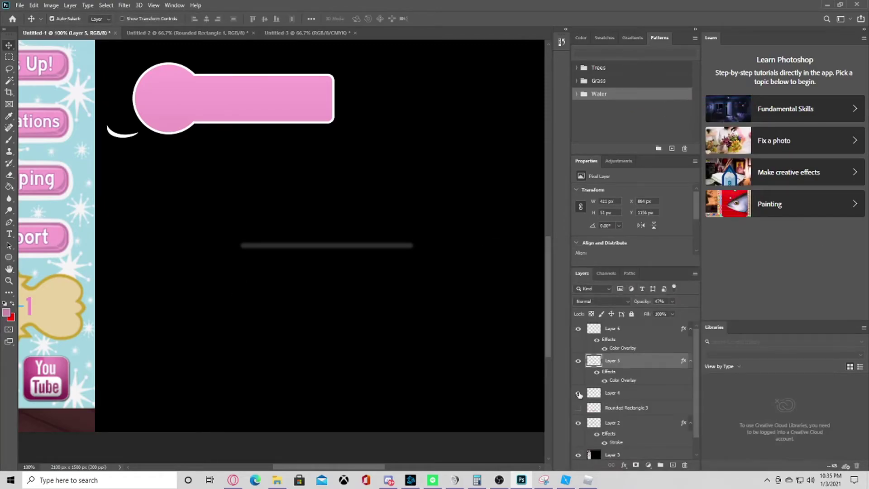
Show Rounded Rectangle 3 and rasterize the layer styles of Layers 5 and 6
click(578, 407)
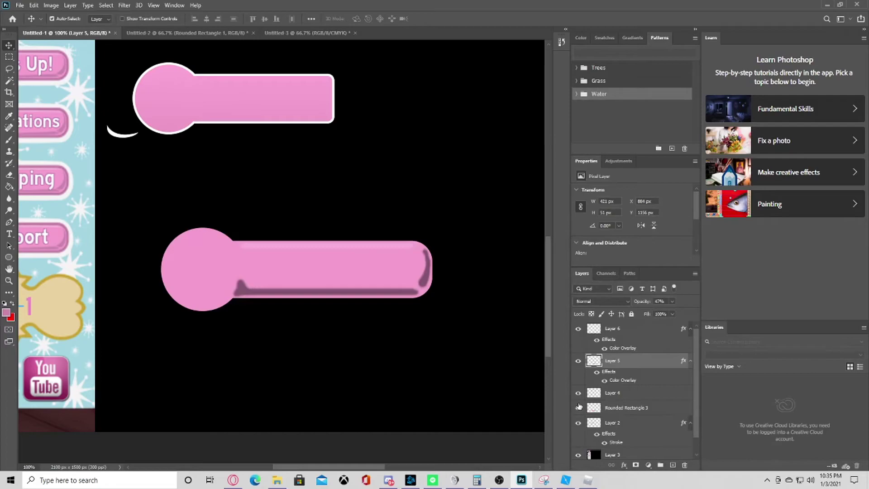
right_click(628, 363)
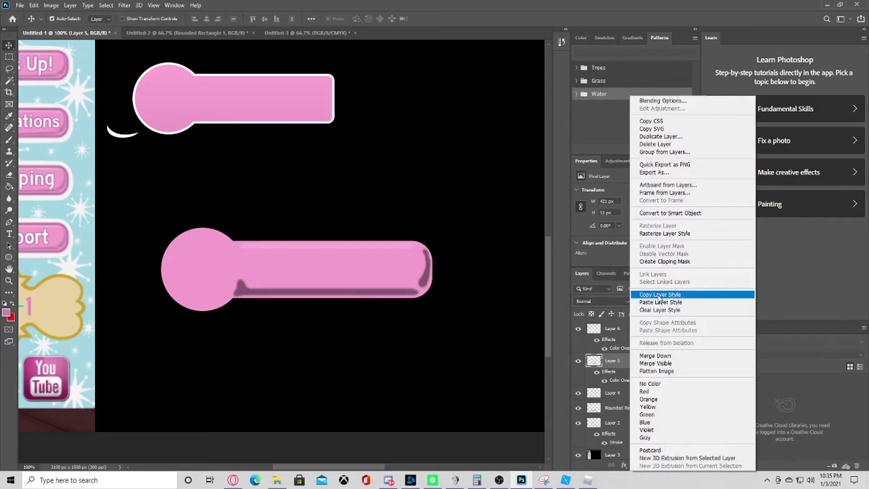
click(677, 232)
right_click(643, 331)
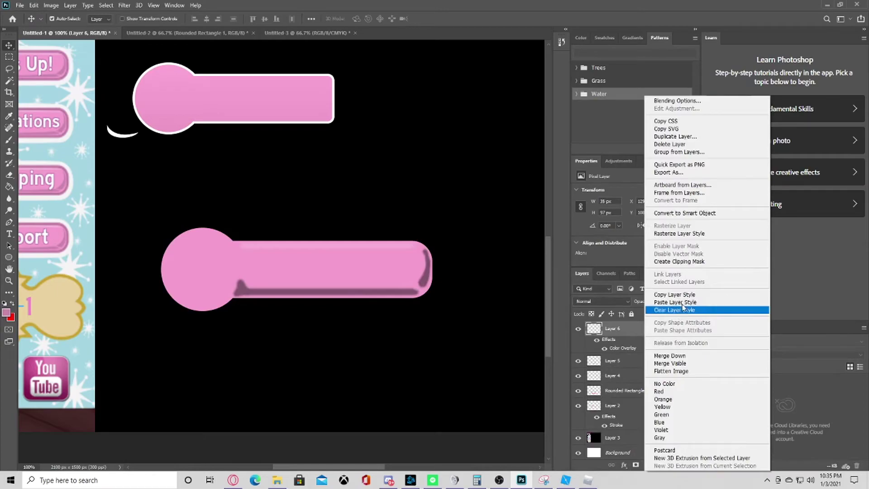
click(678, 233)
Select Layers 6, 5 and 4 and group them together
click(581, 358)
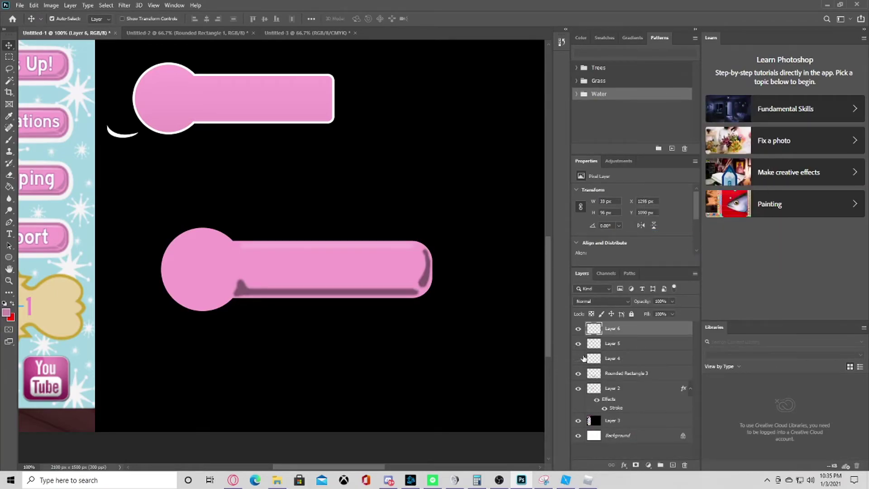
click(581, 358)
click(628, 345)
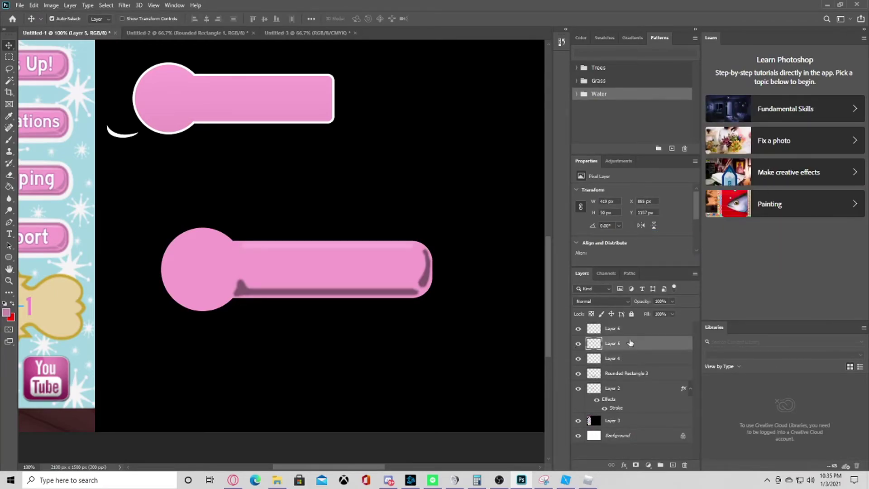
click(627, 332)
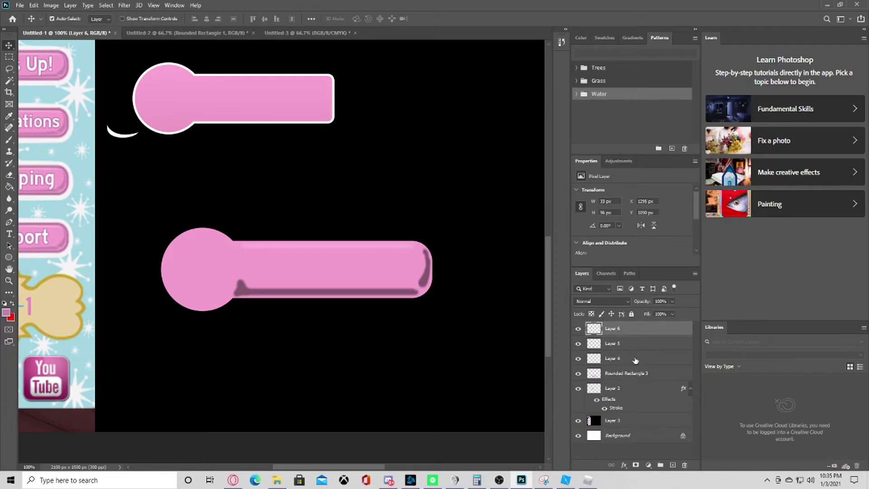
shift+click(635, 359)
click(659, 464)
Rename the new group to 'Highlights/Shadows'
double_click(616, 331)
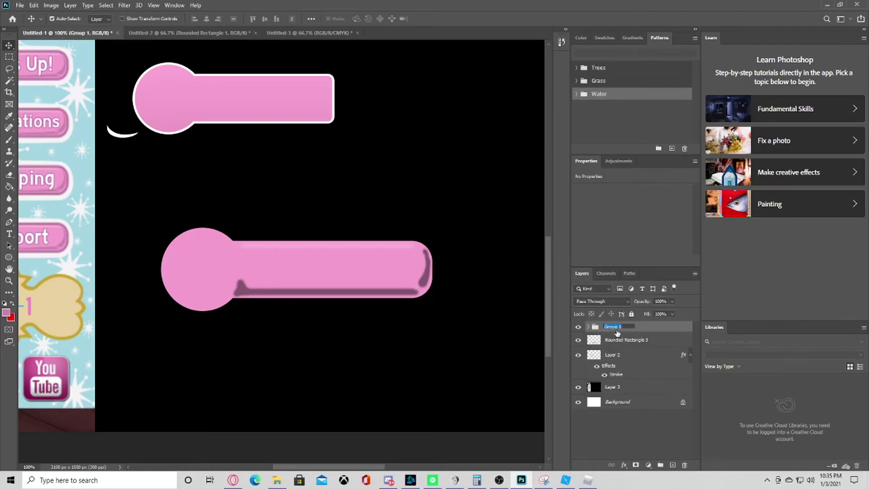
text(Highlights/Shadows)
key(Return)
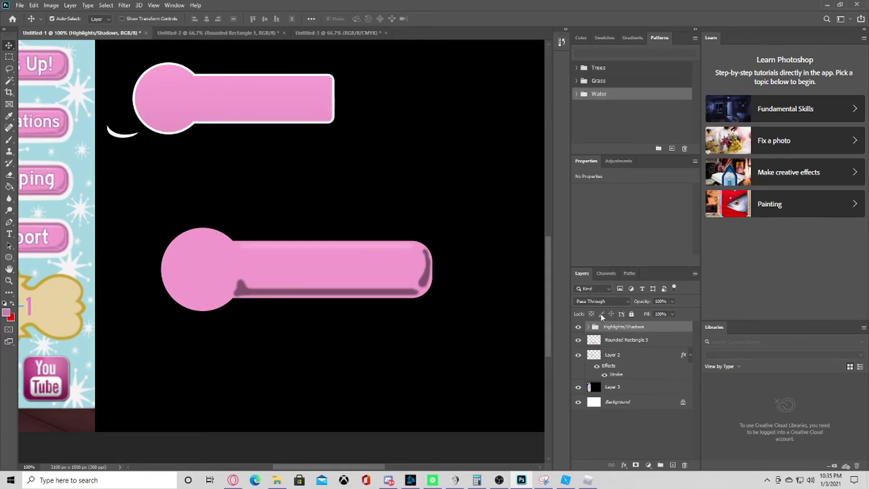
click(588, 326)
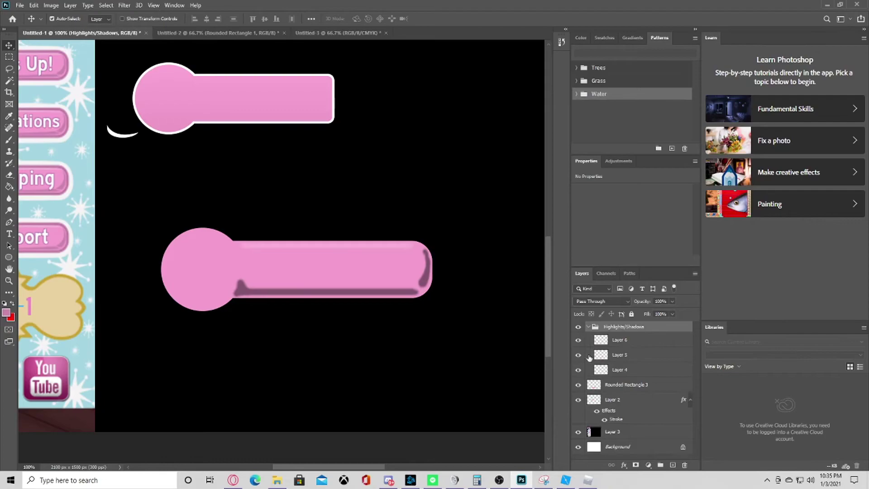
Group Layers 6 and 5 into a 'Shadows' subgroup
click(578, 354)
click(578, 355)
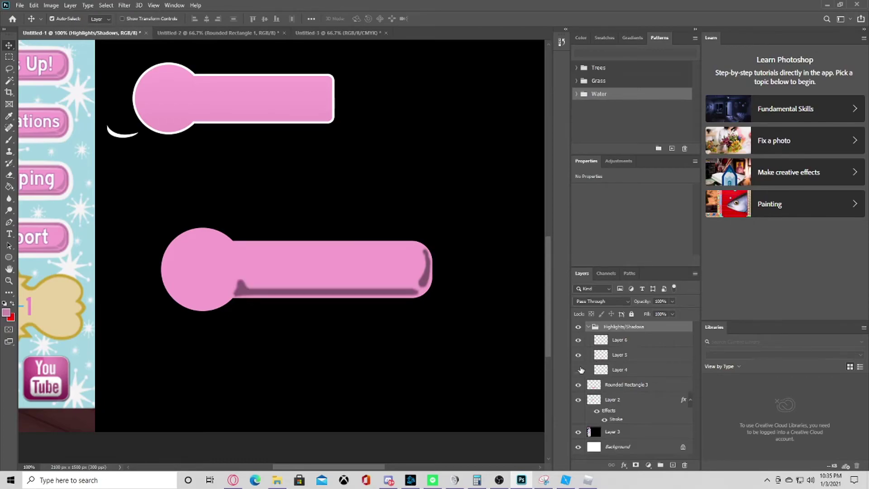
click(624, 354)
shift+click(628, 340)
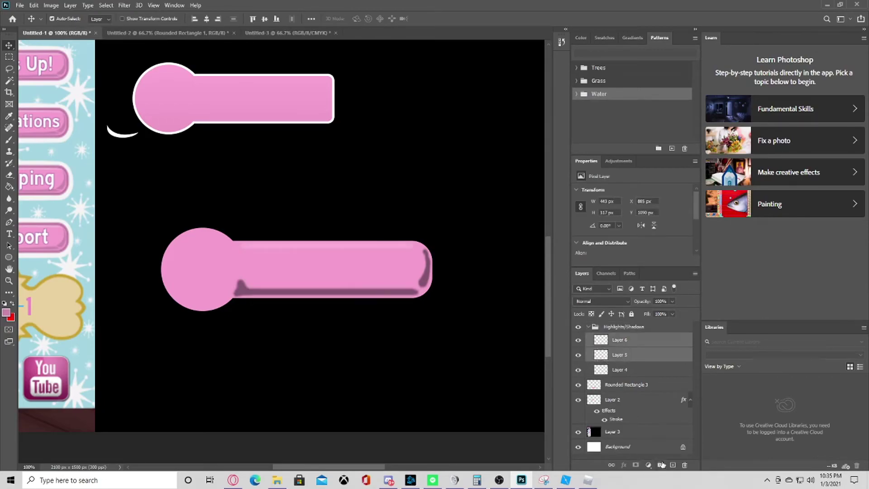
click(660, 465)
text(Sha)
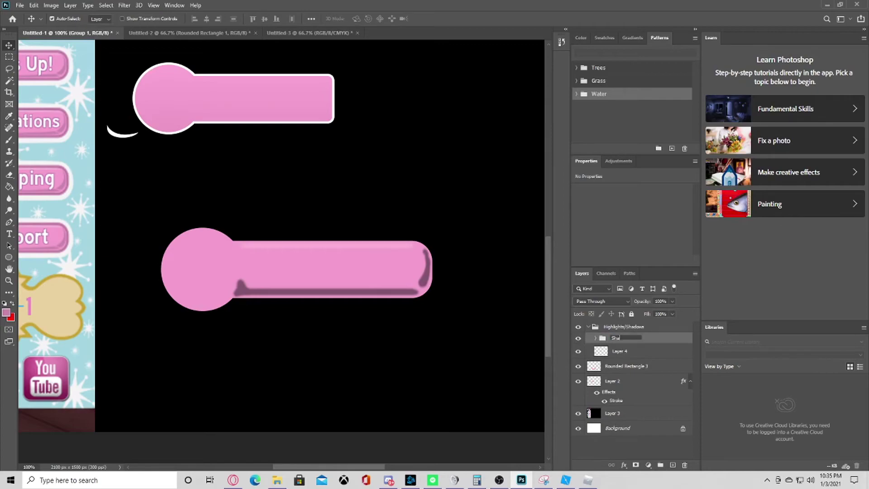
text(dows)
key(Return)
Put Layer 4 into its own subgroup named 'Highlights'
click(638, 352)
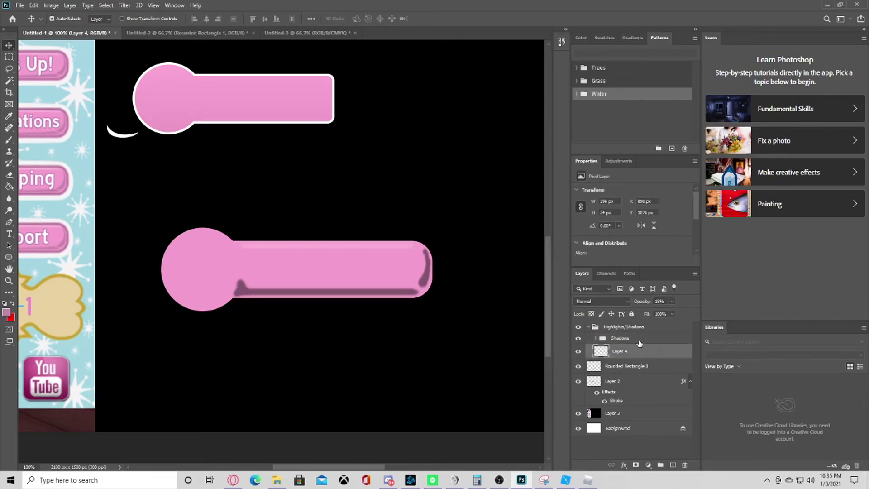
key(ctrl+g)
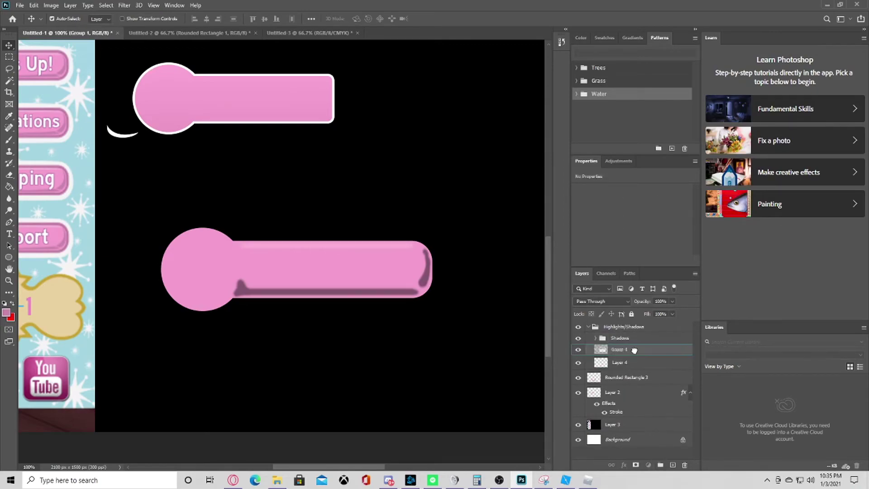
double_click(627, 362)
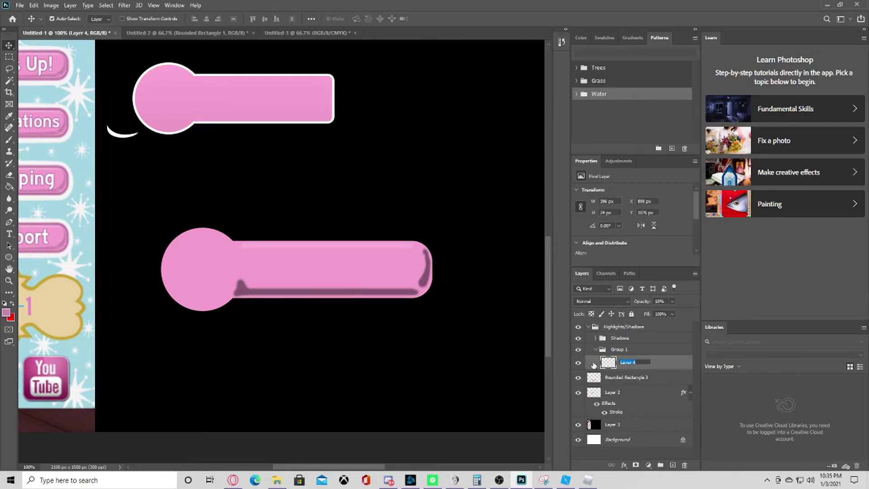
double_click(618, 349)
text(H)
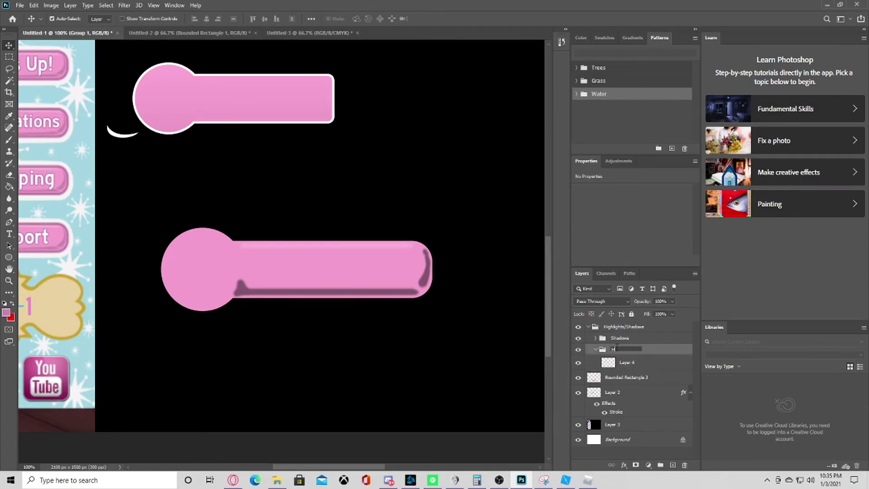
text(ighlights)
key(Return)
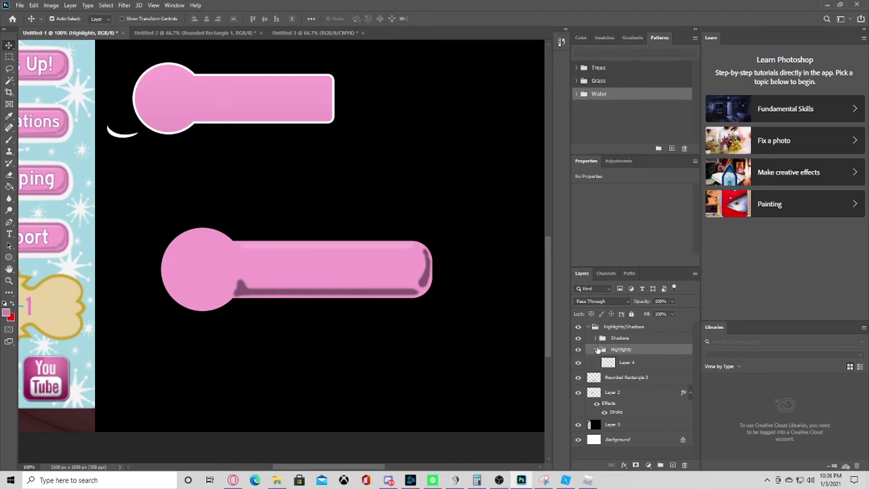
click(598, 350)
click(598, 340)
Select Layers 6 and 5 in Shadows and drop their opacity to 11%
click(620, 352)
shift+click(626, 365)
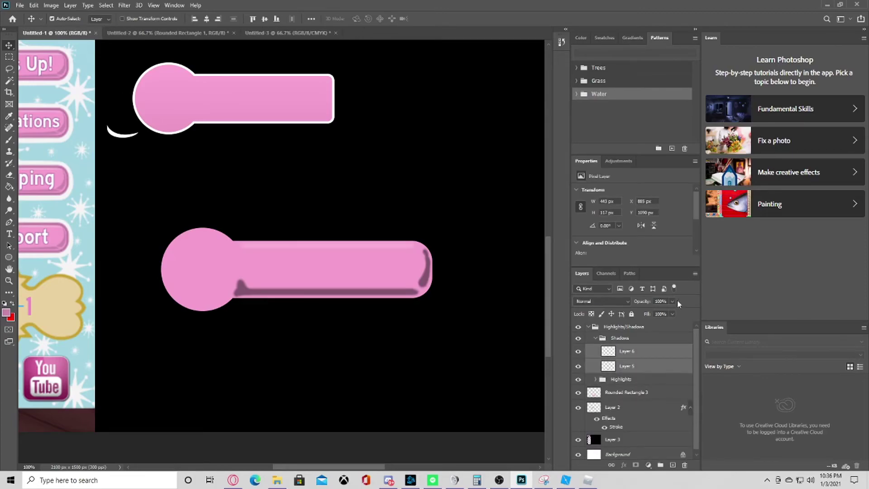
click(673, 301)
drag(674, 312, 643, 313)
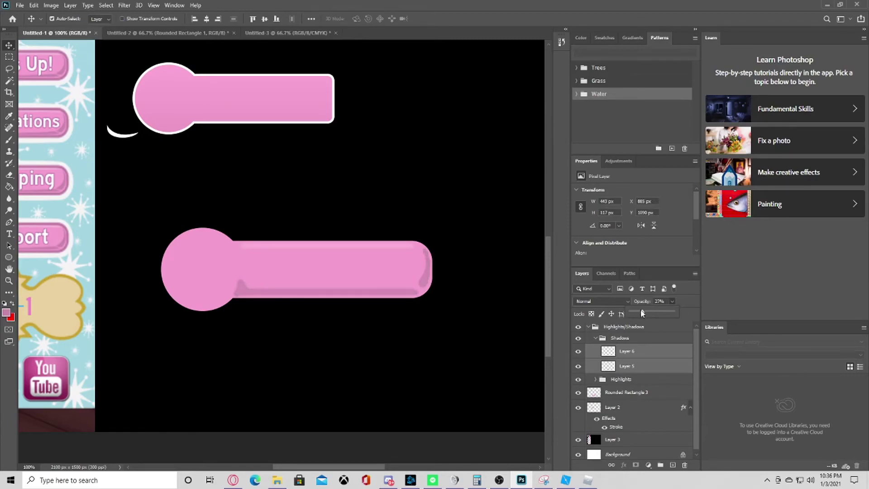
drag(642, 313, 636, 313)
click(650, 338)
click(633, 352)
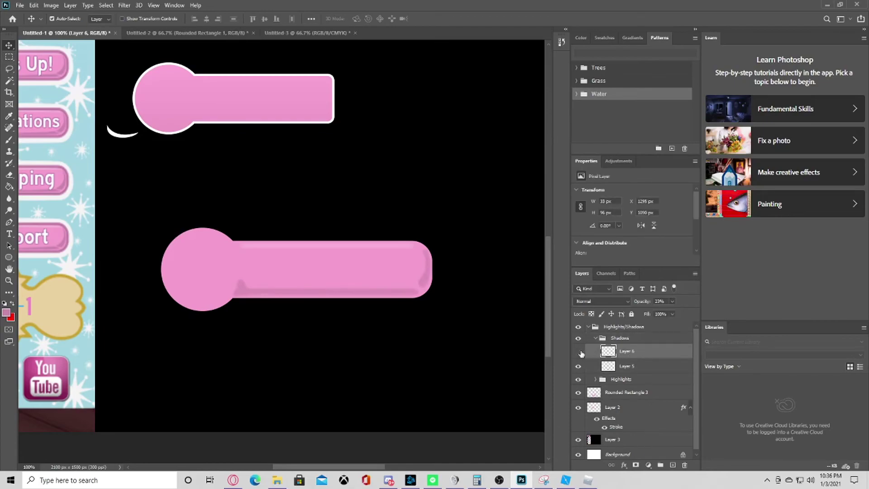
click(646, 369)
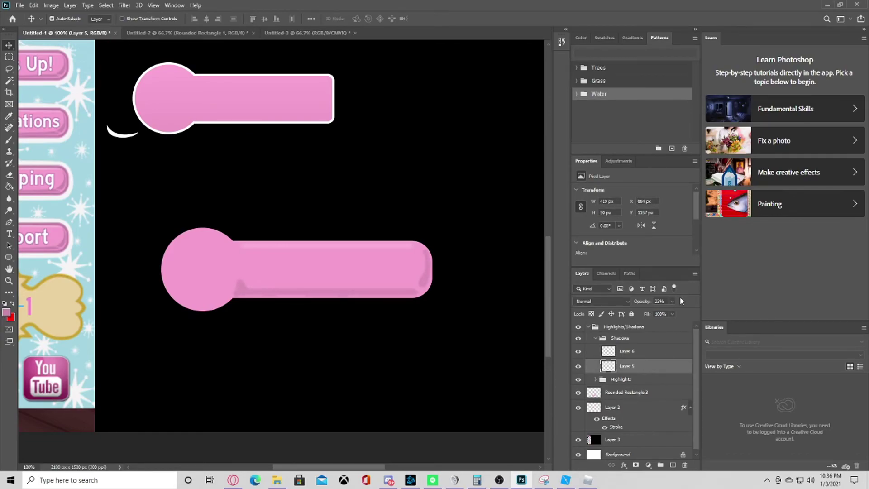
shift+click(652, 352)
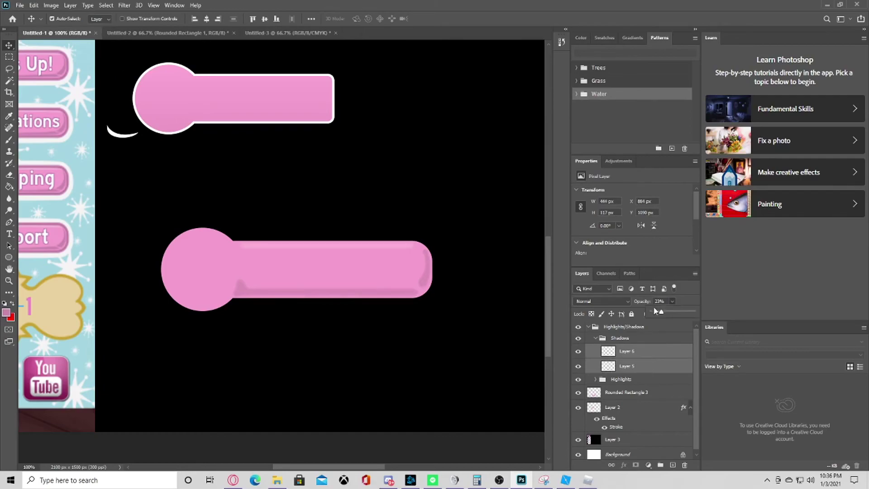
drag(655, 311, 658, 313)
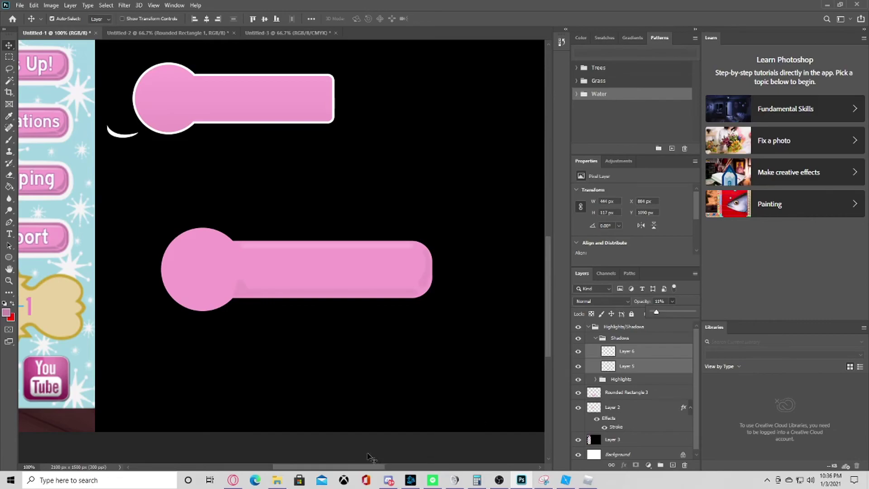
drag(371, 466, 329, 467)
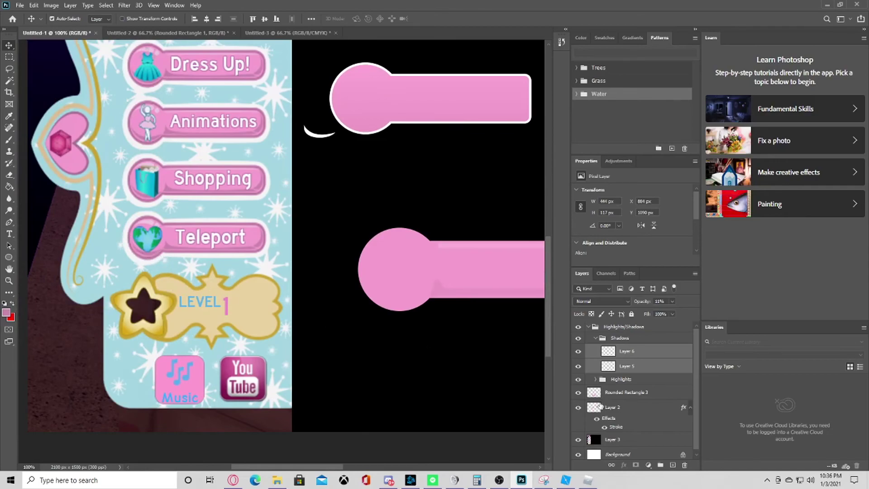
Add an empty Layer 7 above Layer 5 in Shadows and switch to the Brush tool
click(642, 370)
click(674, 464)
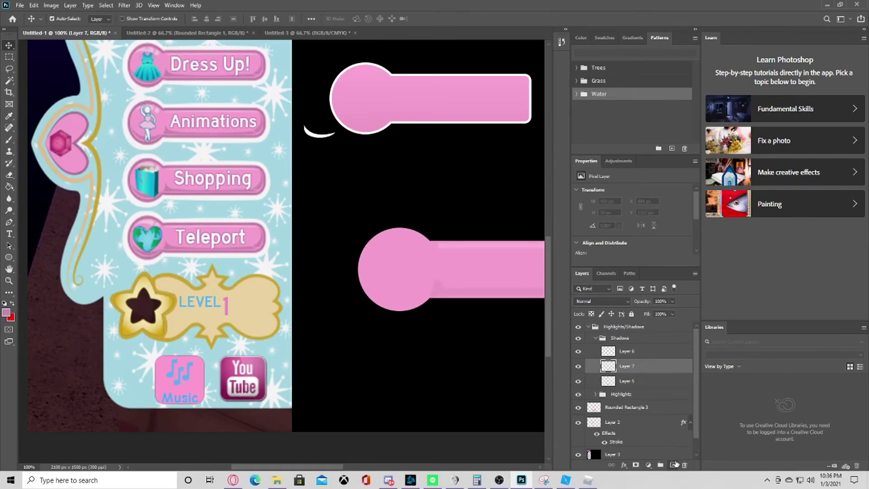
click(9, 140)
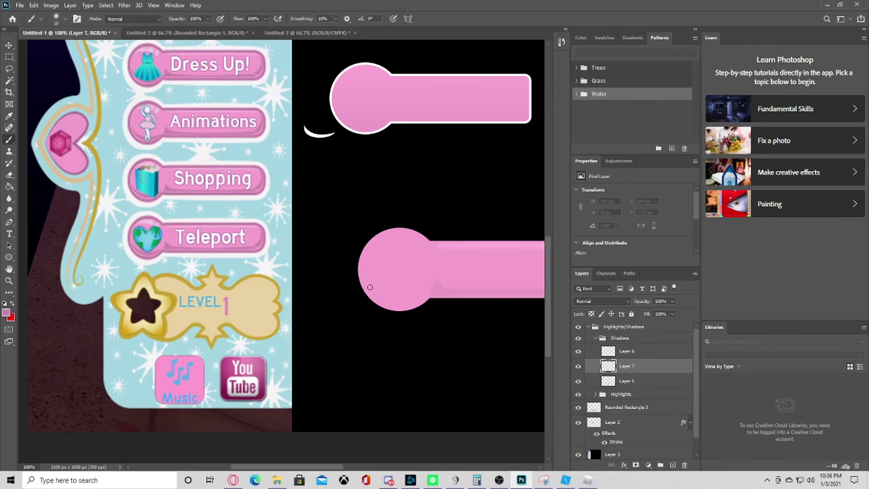